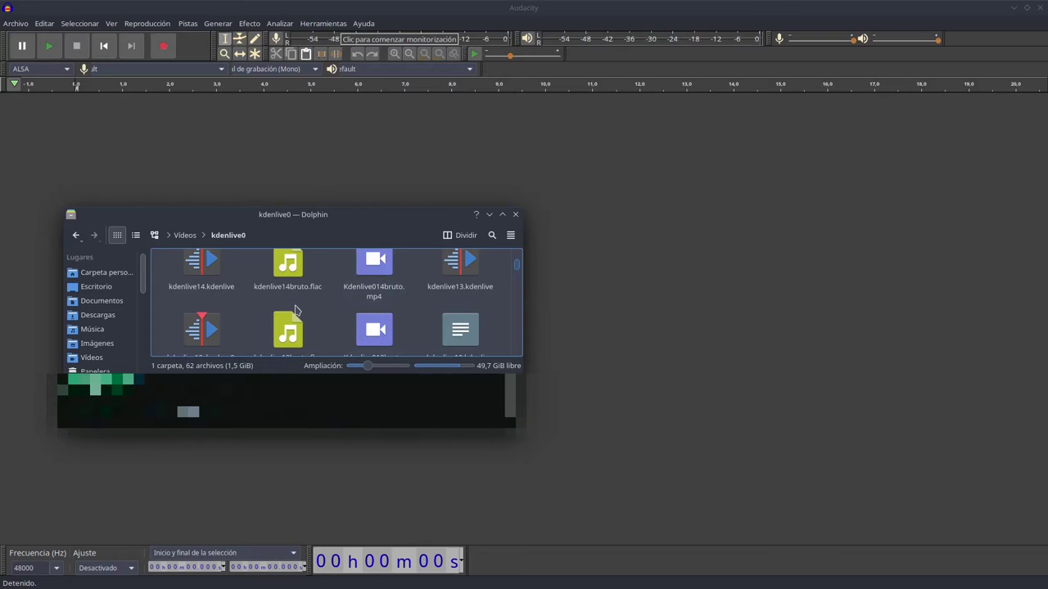
- Import Kdenlive014bruto.mp4 from the kdenlive0 folder into the empty Audacity project as an audio track
{"action": "scroll", "coordinate": [316, 305], "scroll_direction": "up", "scroll_amount": 2}
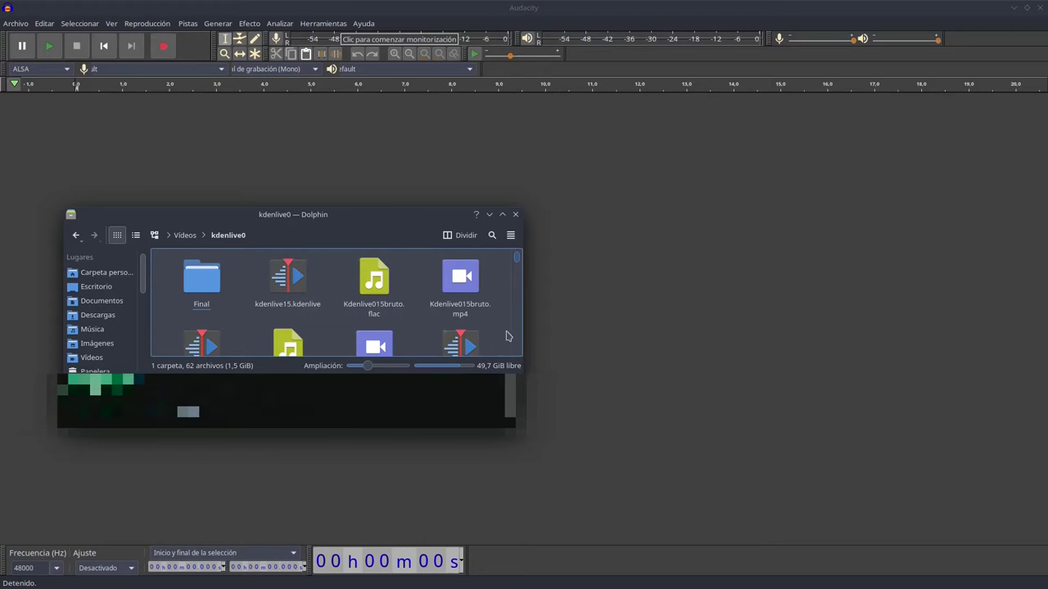
{"action": "scroll", "coordinate": [411, 302], "scroll_direction": "down", "scroll_amount": 1}
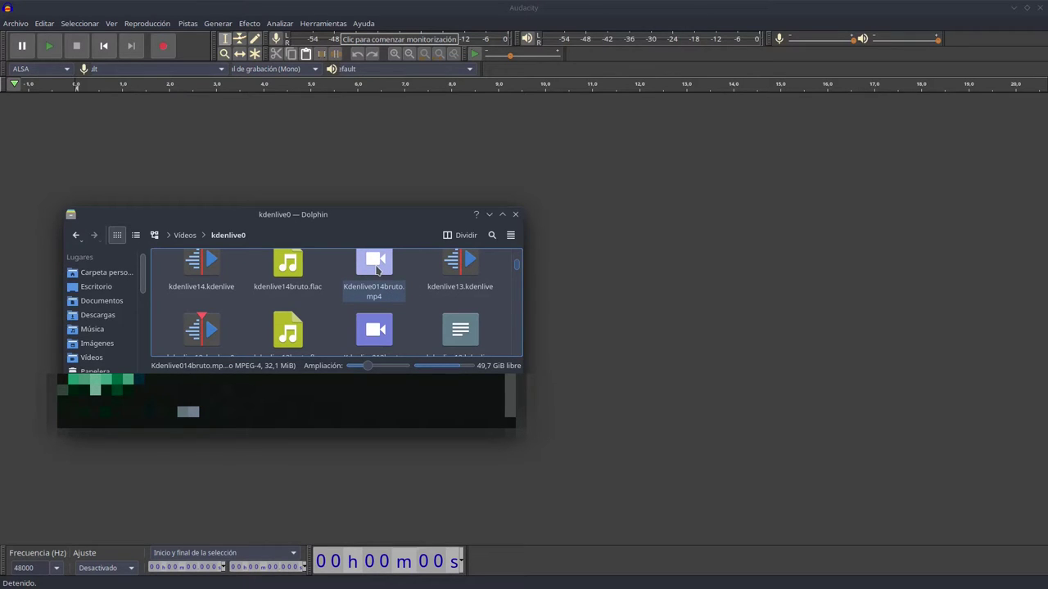
{"action": "left_click_drag", "start_coordinate": [375, 270], "coordinate": [729, 237]}
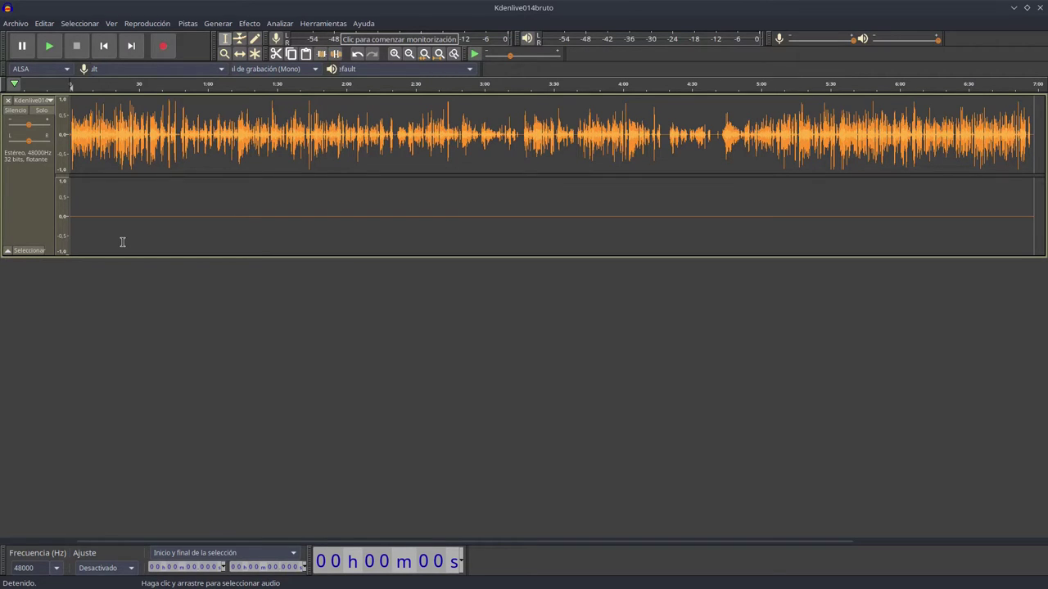
- Split the stereo track into two mono tracks and remove the silent lower one
{"action": "left_click", "coordinate": [49, 101]}
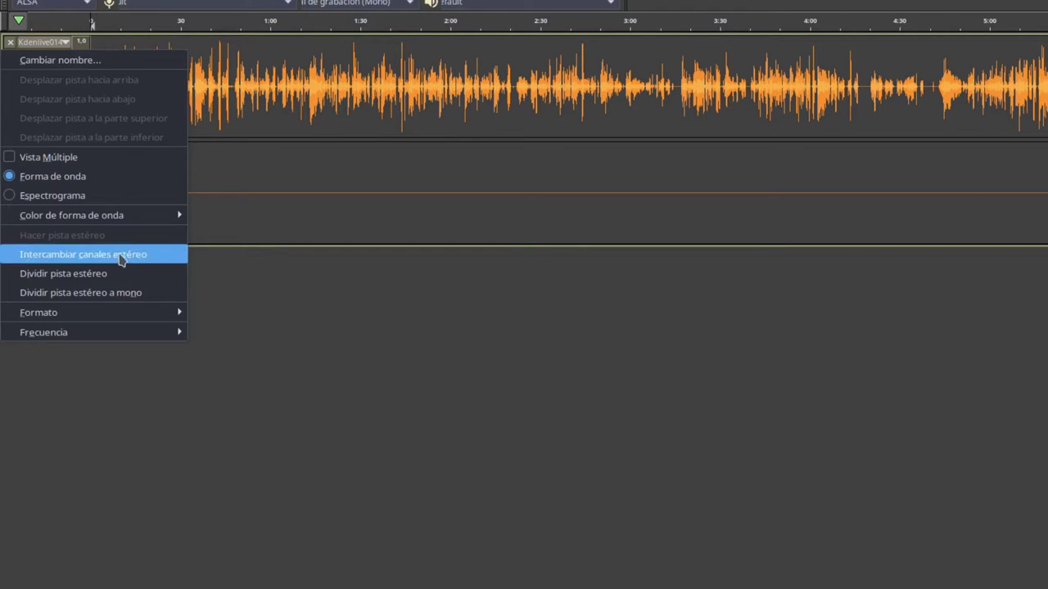
{"action": "left_click", "coordinate": [129, 293]}
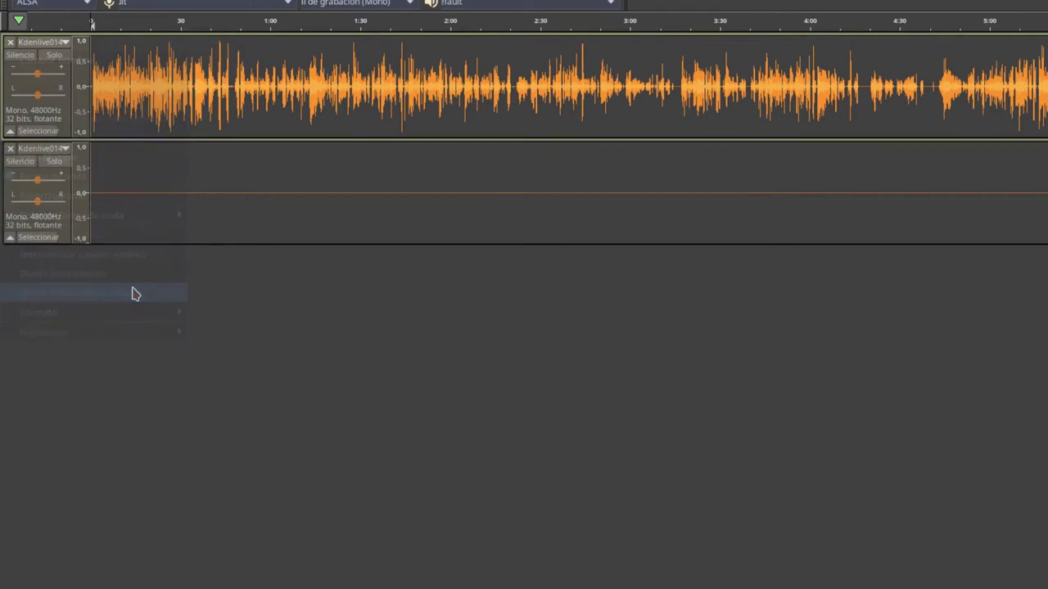
{"action": "left_click", "coordinate": [10, 150]}
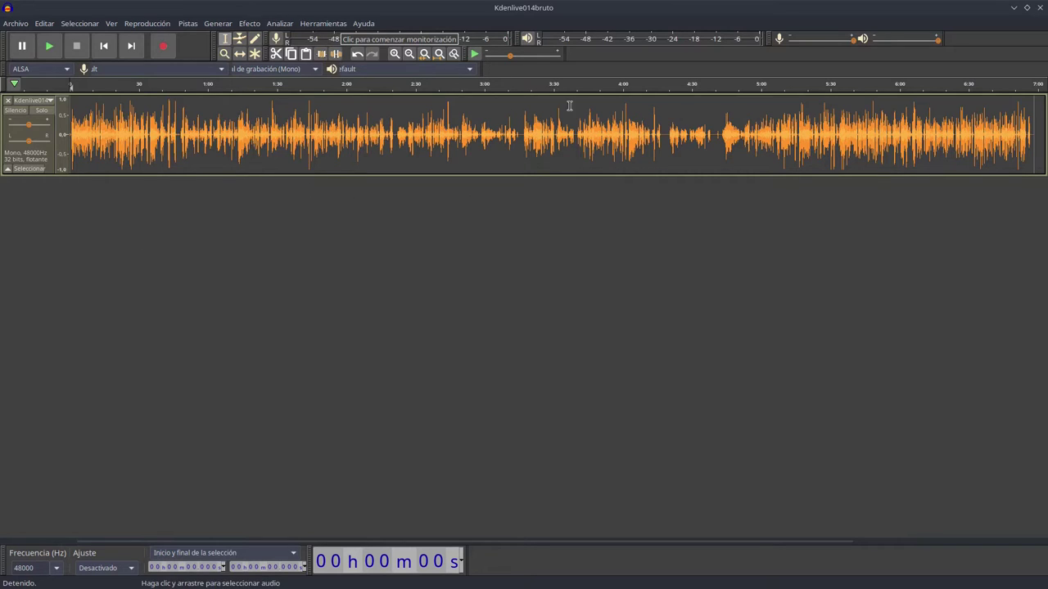
- Select the whole remaining mono track and open the Graphic Equalizer effect for it
{"action": "double_click", "coordinate": [235, 141]}
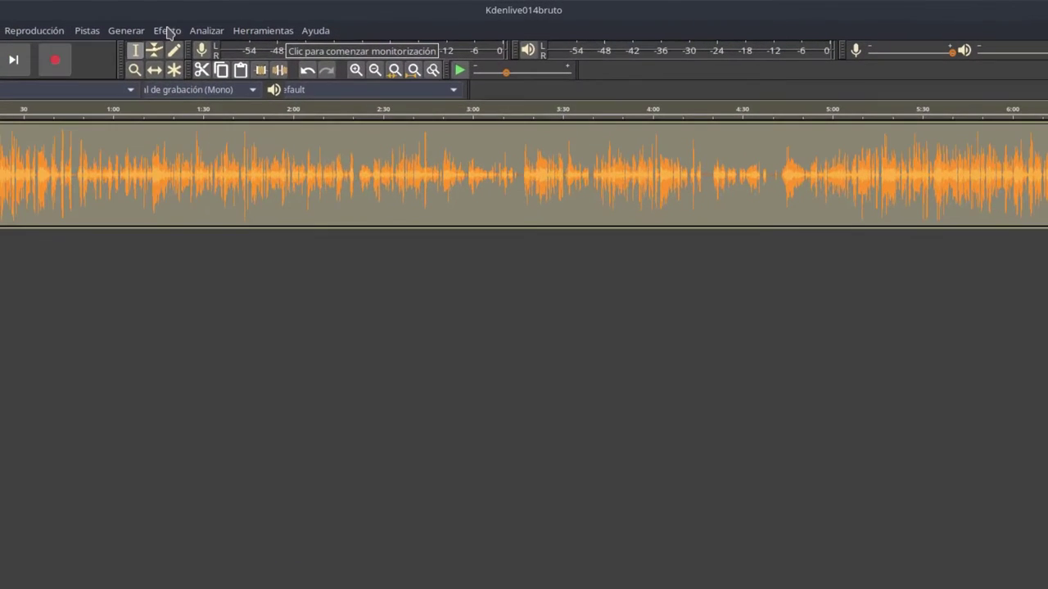
{"action": "left_click", "coordinate": [250, 24]}
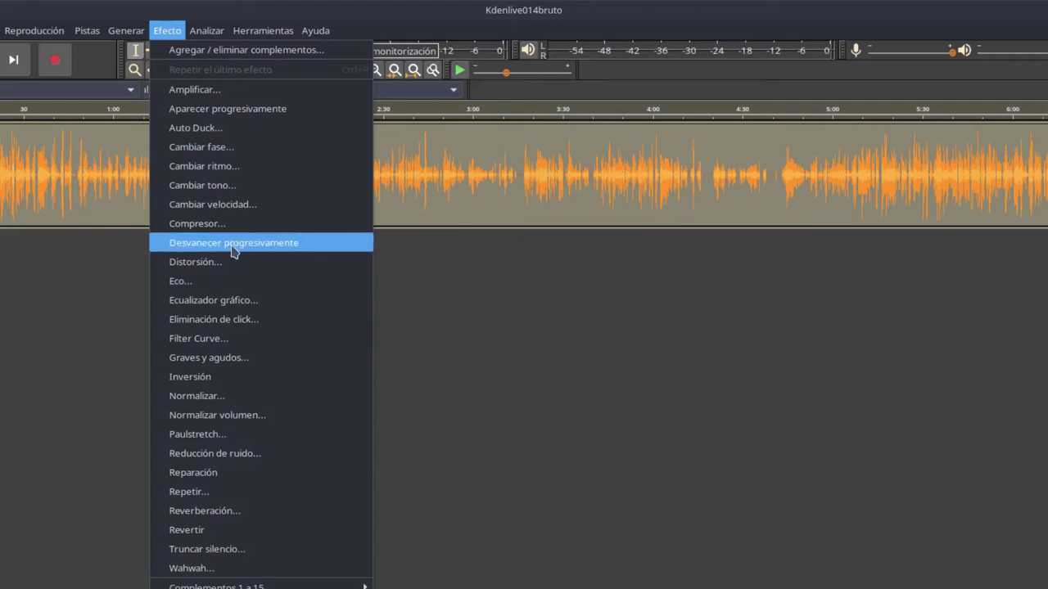
{"action": "left_click", "coordinate": [247, 301]}
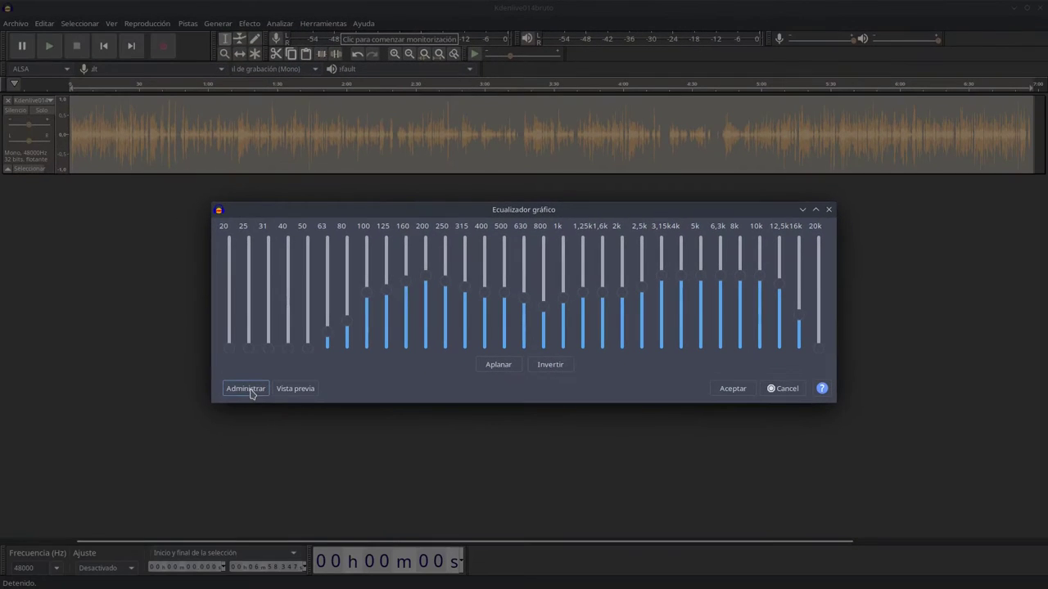
{"action": "left_click", "coordinate": [246, 389]}
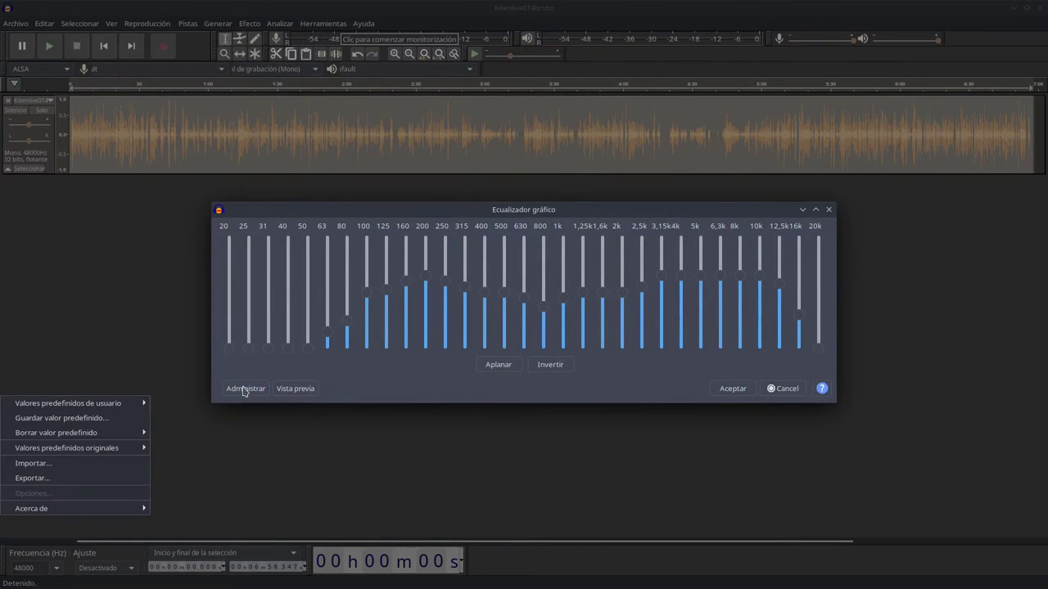
{"action": "left_click", "coordinate": [114, 463]}
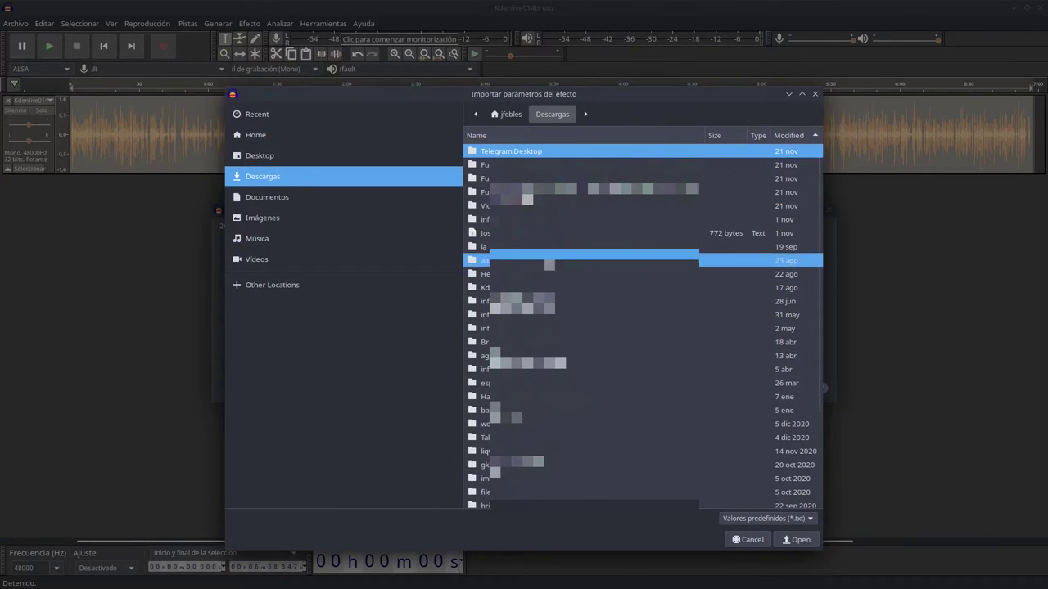
{"action": "scroll", "coordinate": [573, 287], "scroll_direction": "down", "scroll_amount": 3}
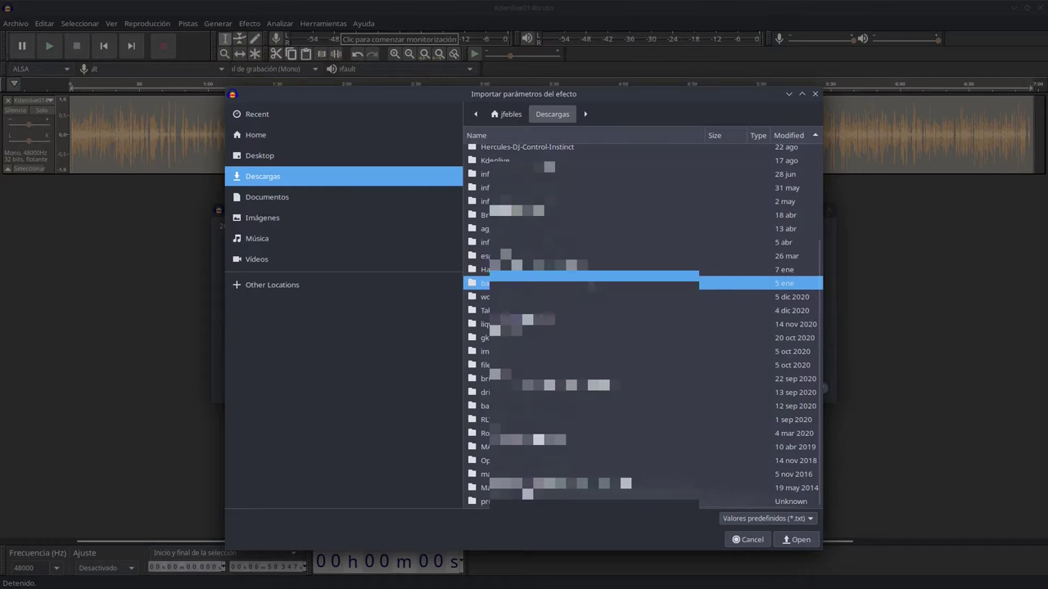
{"action": "scroll", "coordinate": [573, 282], "scroll_direction": "up", "scroll_amount": 3}
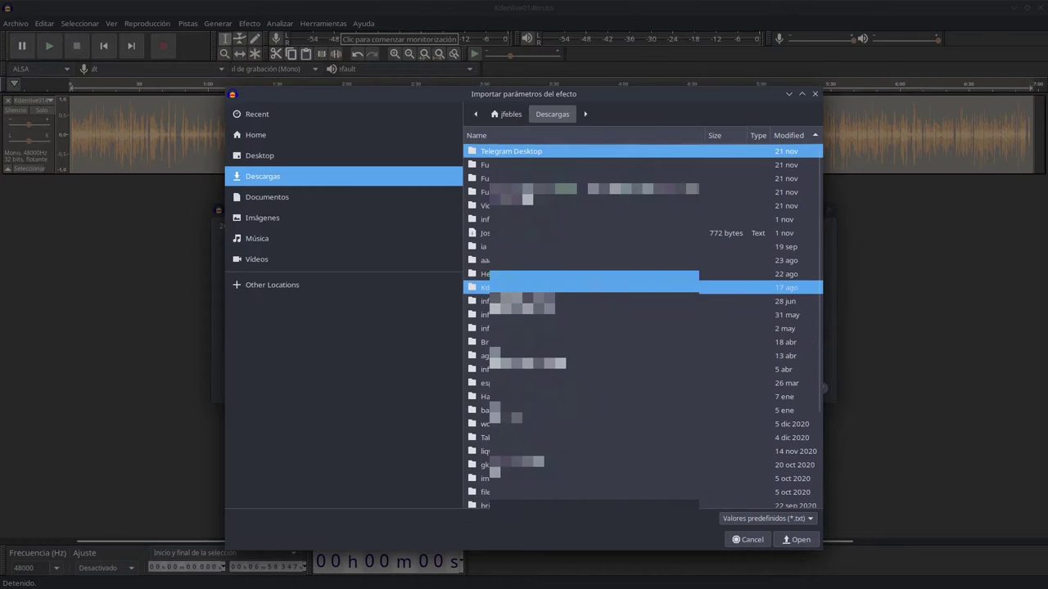
{"action": "left_click", "coordinate": [816, 94]}
- Apply the Graphic Equalizer with its existing band curve to the whole track
{"action": "mouse_move", "coordinate": [381, 342]}
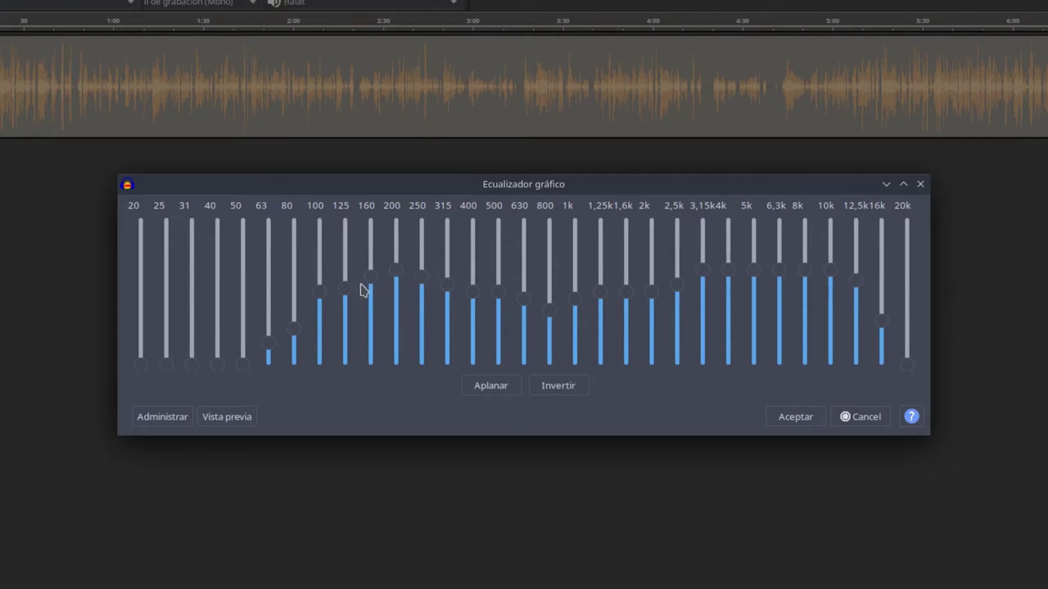
{"action": "mouse_move", "coordinate": [396, 279]}
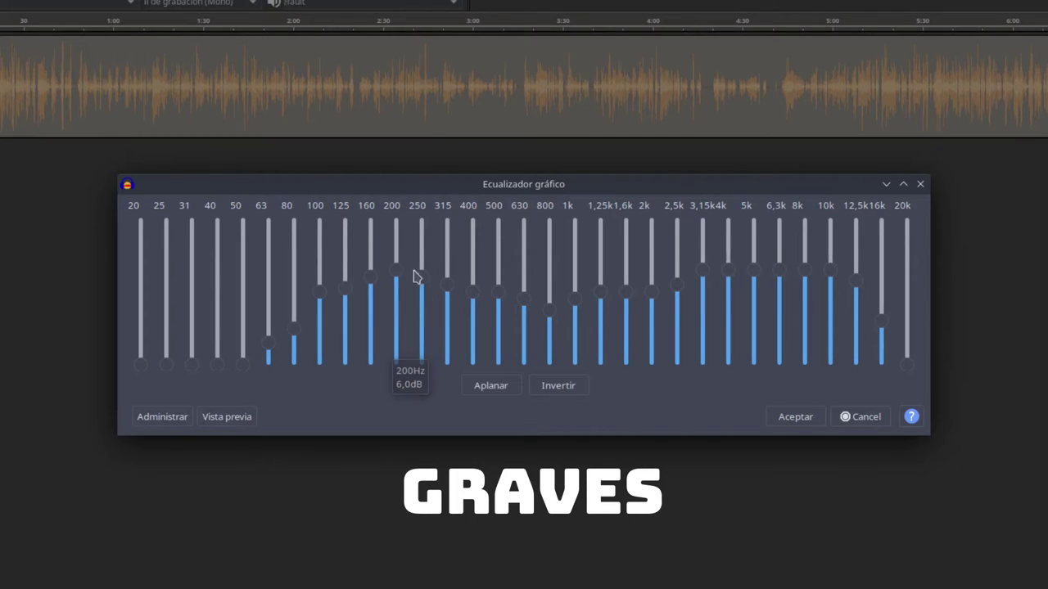
{"action": "mouse_move", "coordinate": [552, 315]}
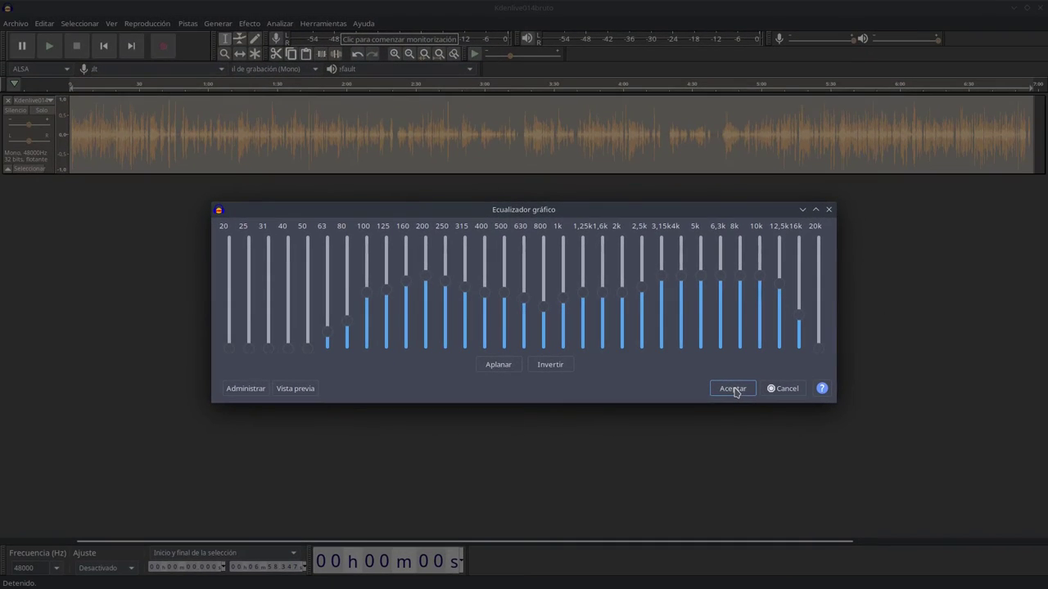
{"action": "left_click", "coordinate": [798, 419]}
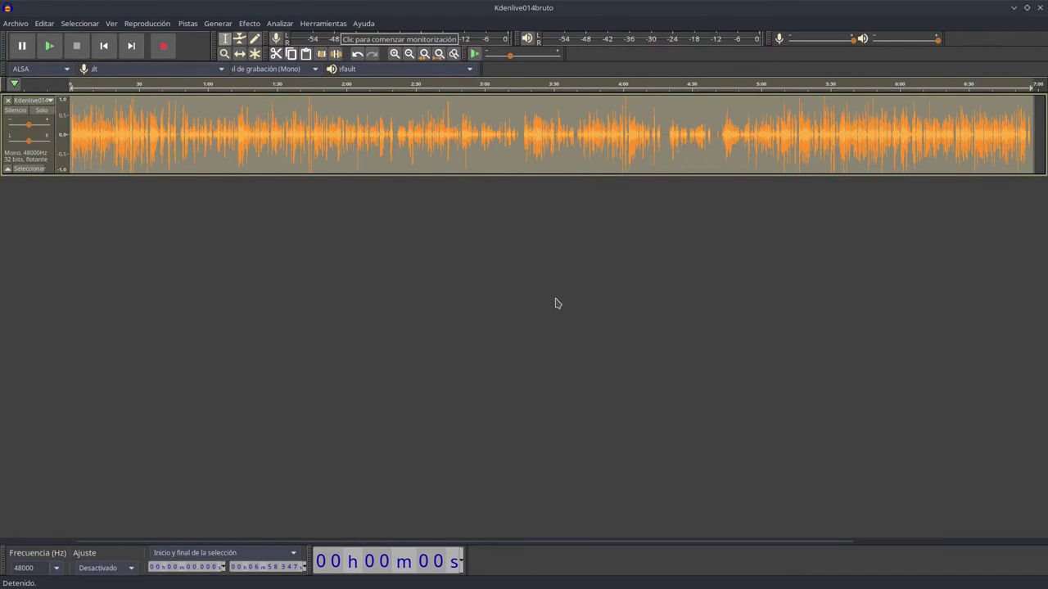
- Undo the equalization and duplicate the track, with the upper track soloed and the lower copy muted
{"action": "key", "text": "ctrl+z"}
{"action": "key", "text": "ctrl+d"}
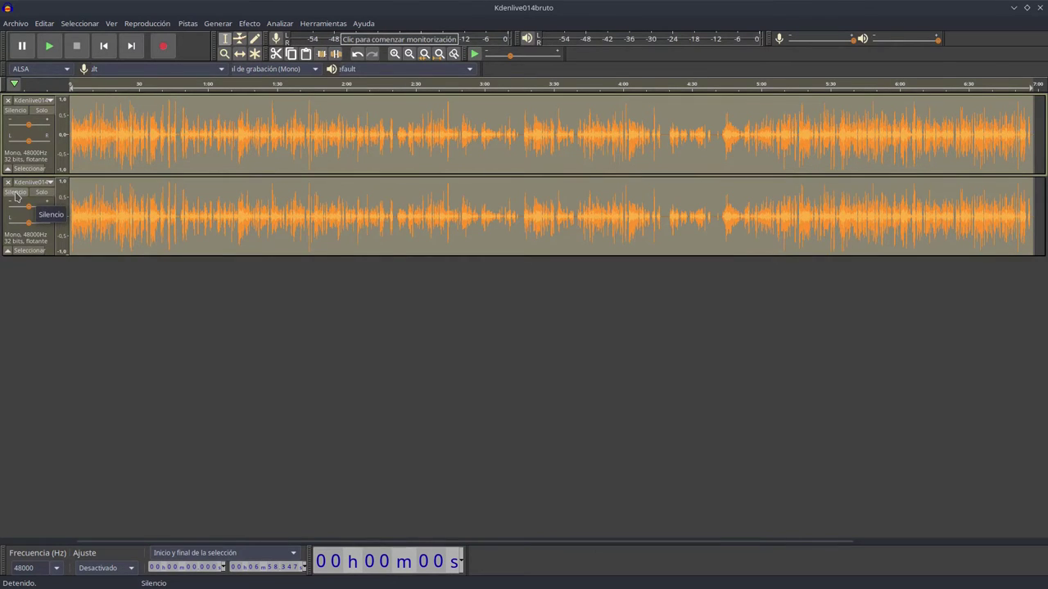
{"action": "left_click", "coordinate": [41, 109]}
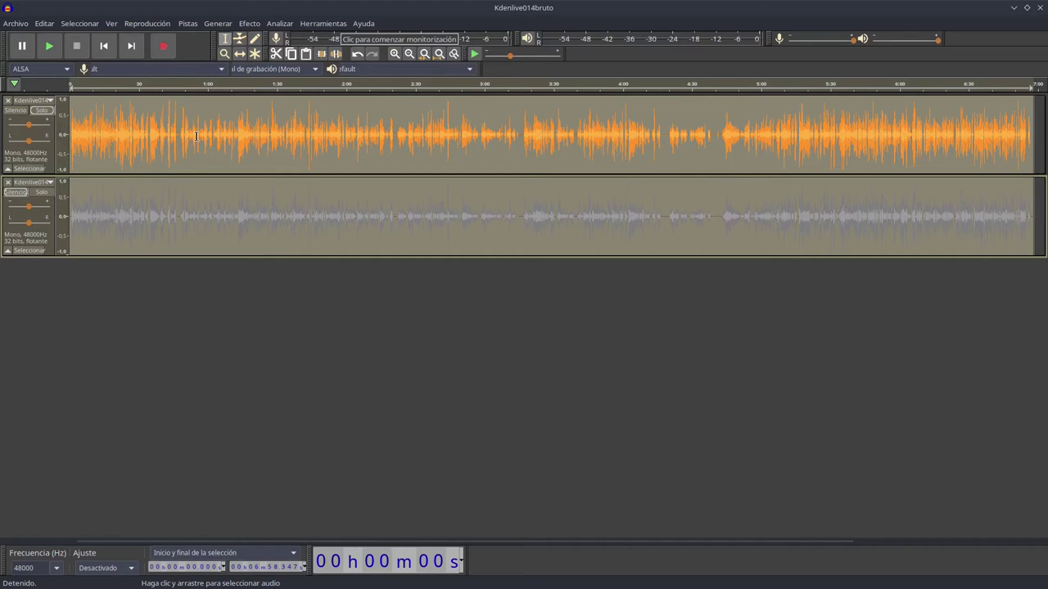
- Select only the upper track and repeat the last Graphic Equalizer effect on it
{"action": "double_click", "coordinate": [164, 132]}
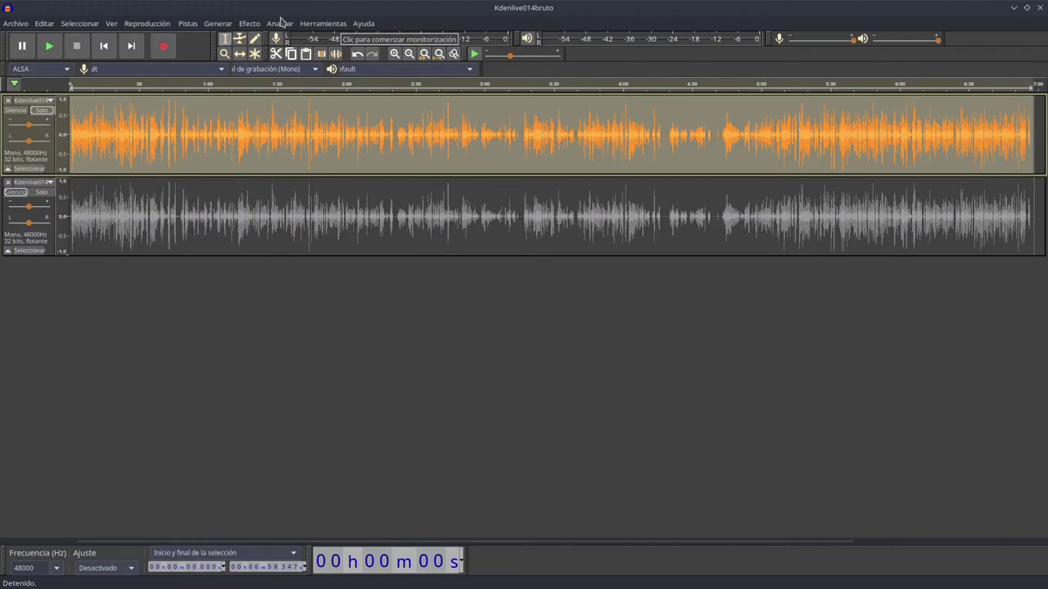
{"action": "left_click", "coordinate": [256, 26]}
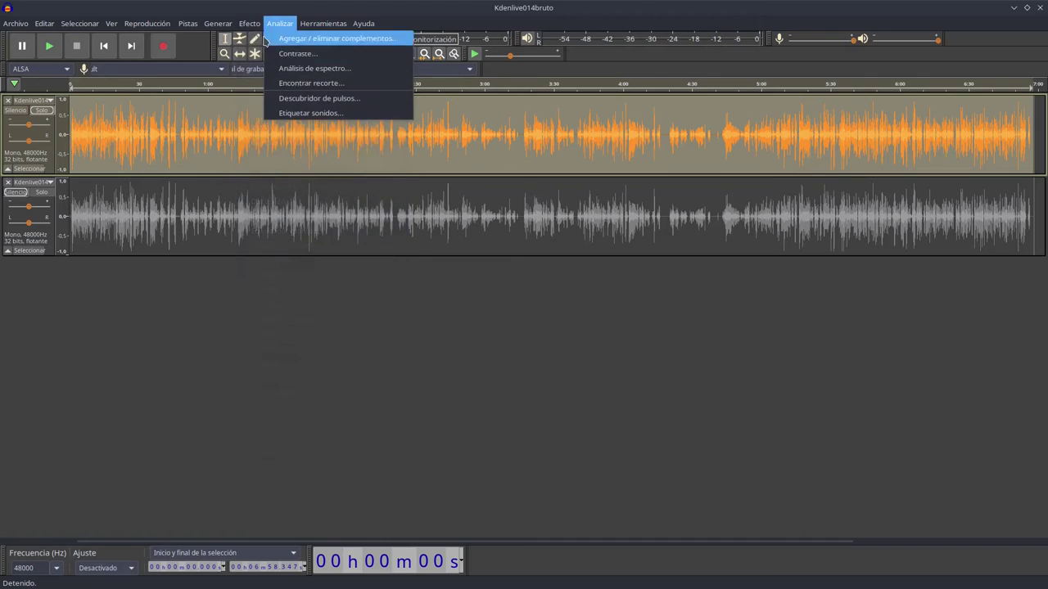
{"action": "left_click", "coordinate": [266, 53]}
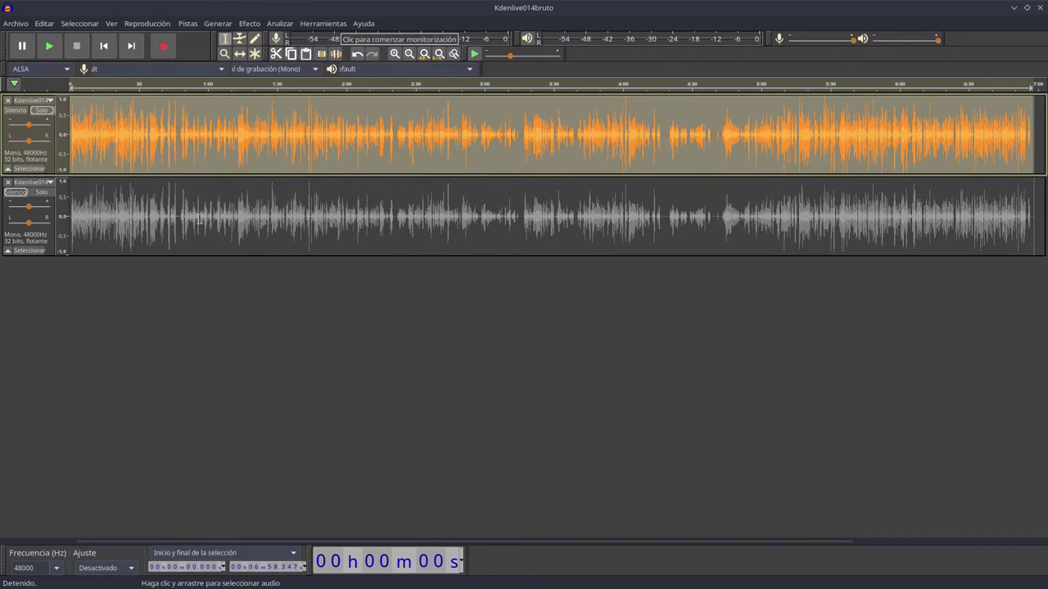
- Apply the Compressor to the upper track with threshold -12 dB, noise floor -40 dB, ratio 2:1, attack 0.20 s and decay 1.0 s
{"action": "left_click", "coordinate": [249, 23]}
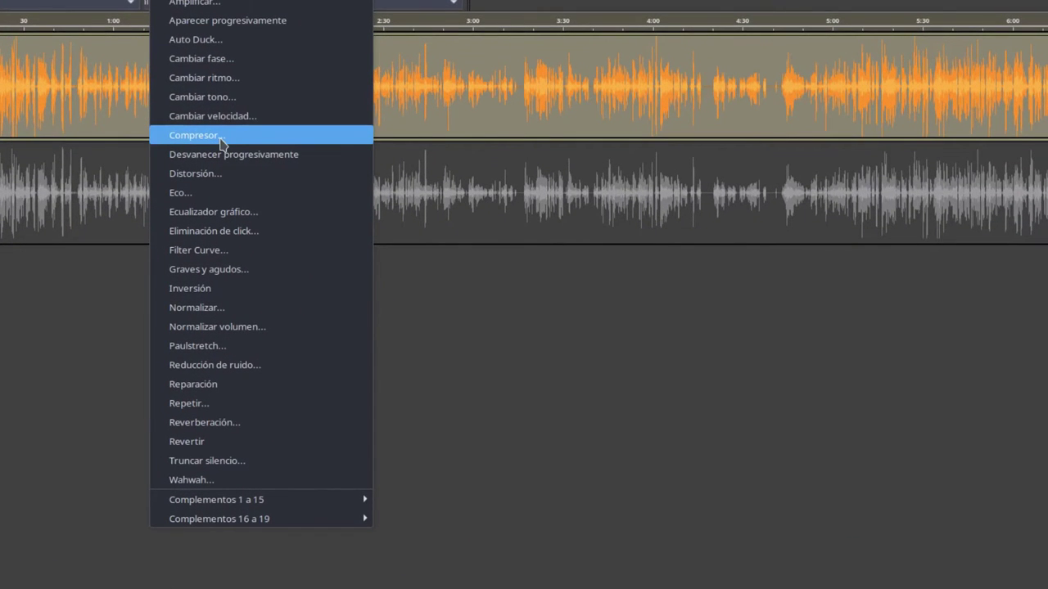
{"action": "left_click", "coordinate": [218, 137]}
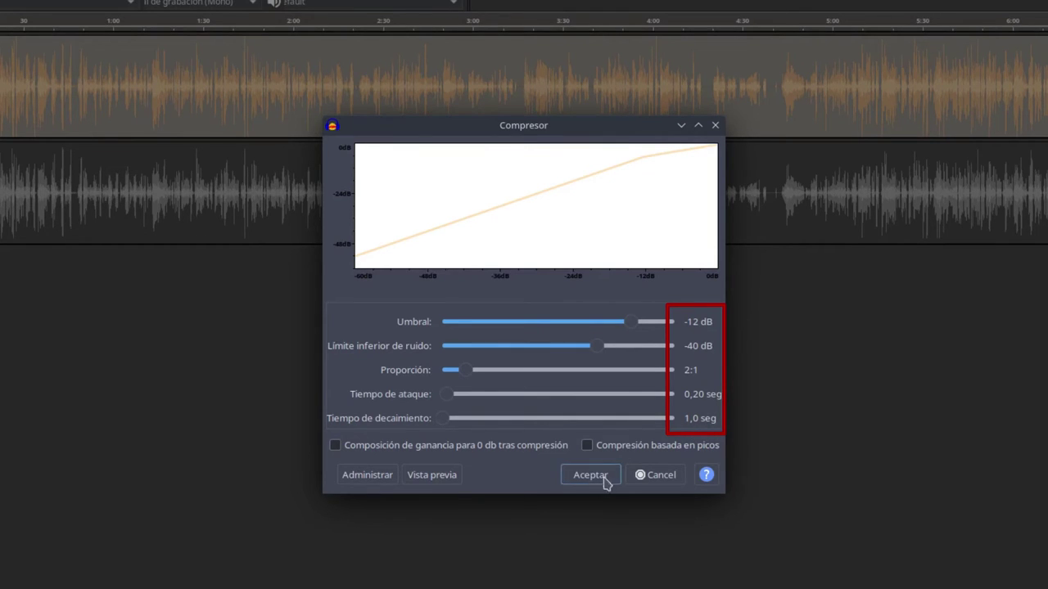
{"action": "left_click", "coordinate": [605, 475]}
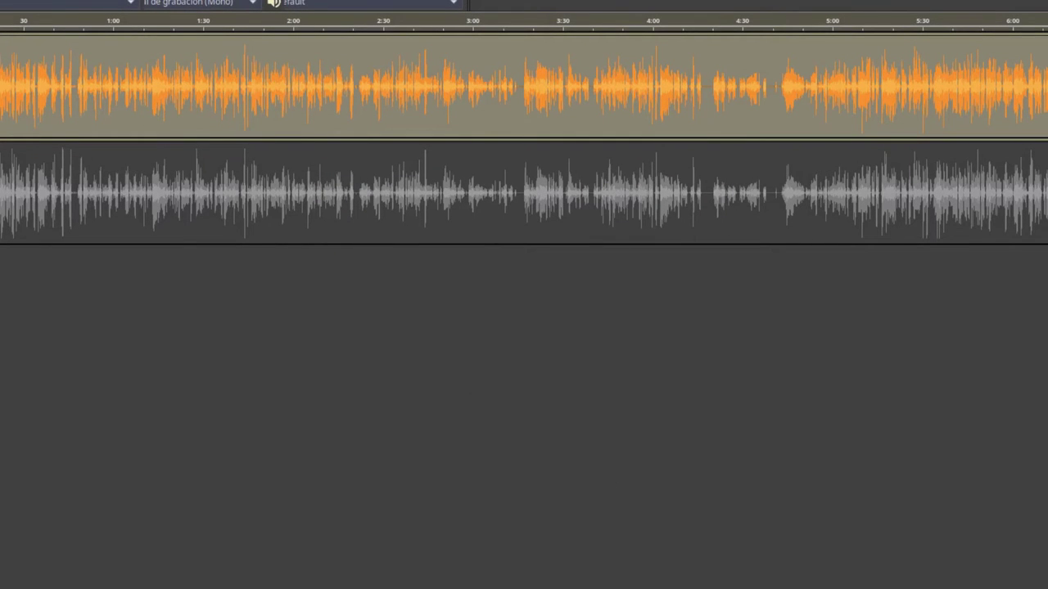
{"action": "left_click", "coordinate": [168, 0]}
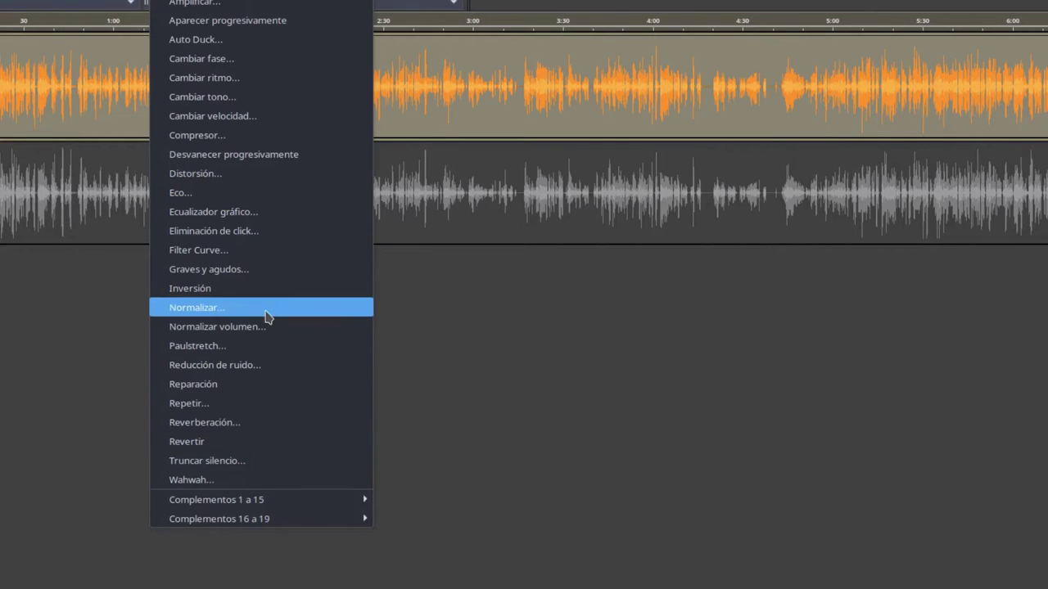
{"action": "left_click", "coordinate": [245, 137]}
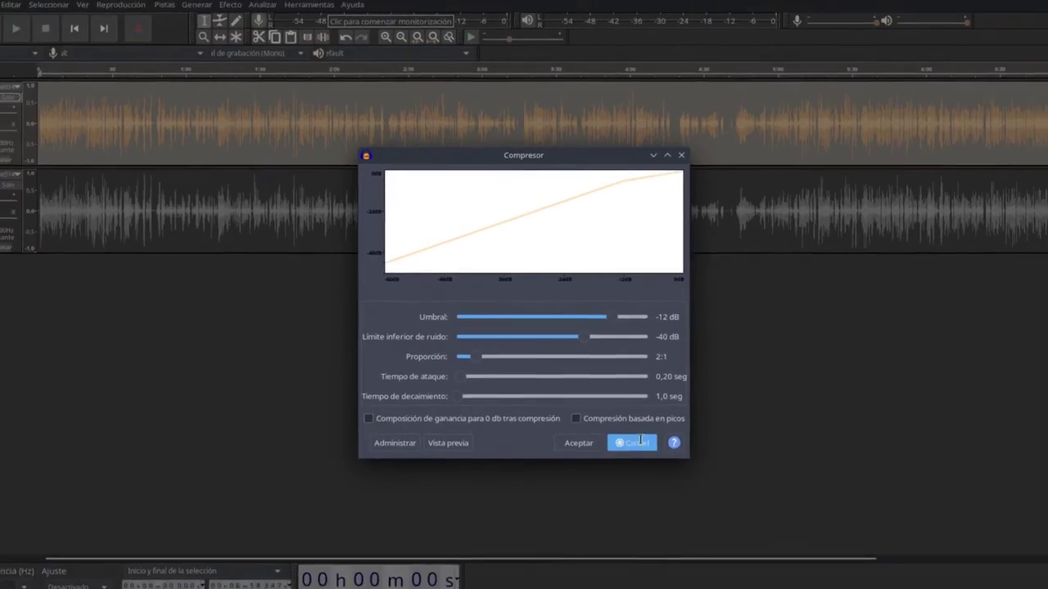
{"action": "left_click", "coordinate": [648, 463]}
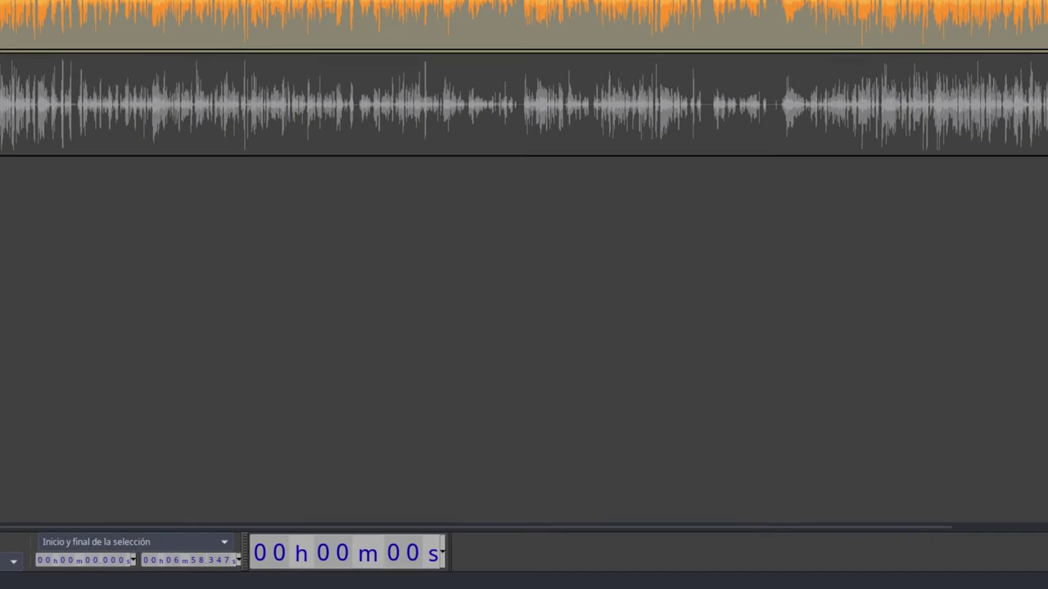
- Review the Limiter plug-in's settings for the upper track without applying the effect
{"action": "key", "text": "alt+c"}
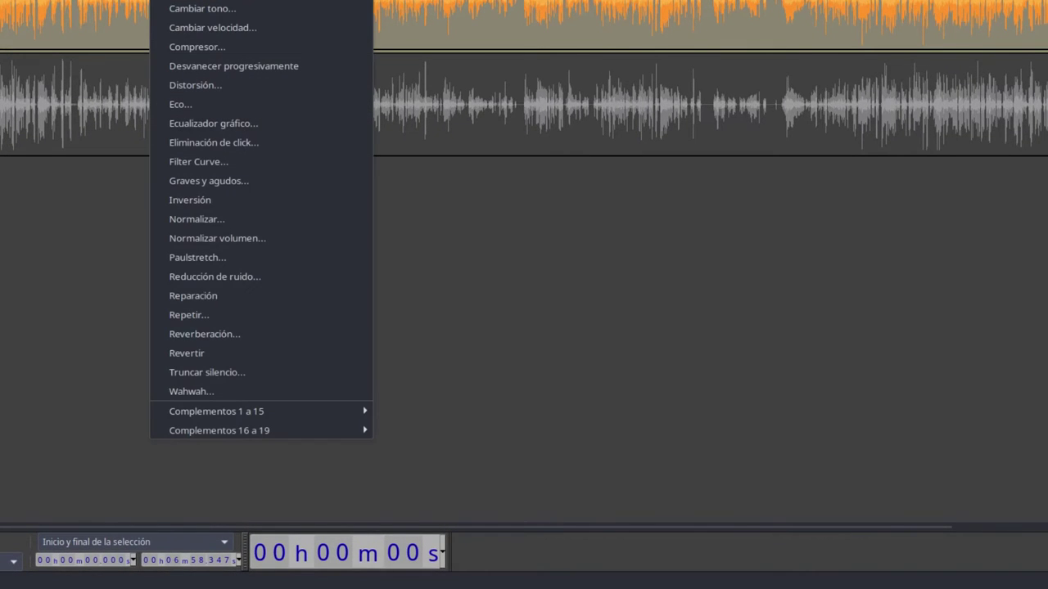
{"action": "mouse_move", "coordinate": [317, 420]}
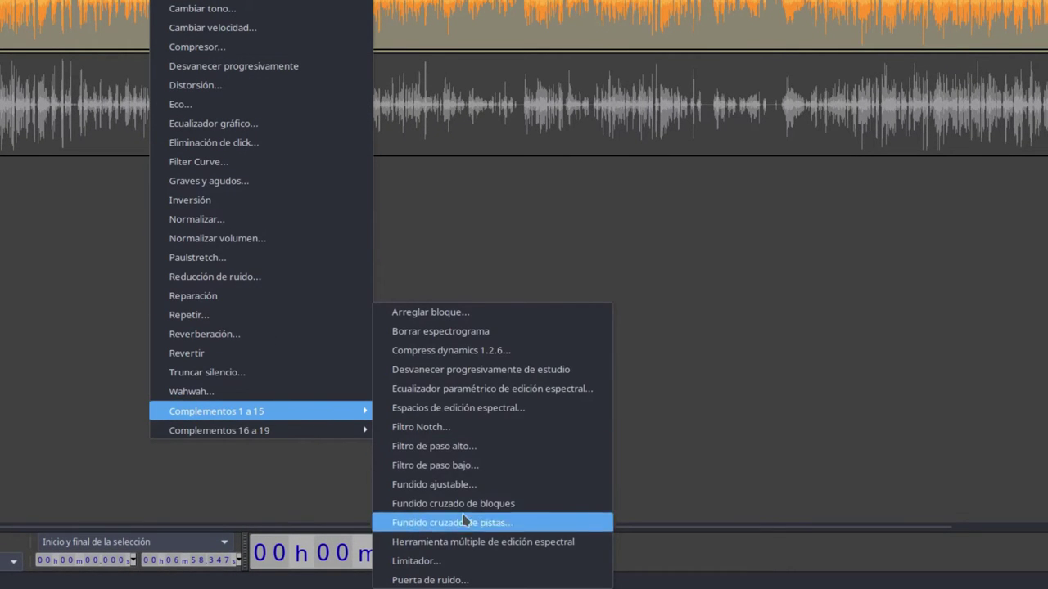
{"action": "left_click", "coordinate": [472, 561]}
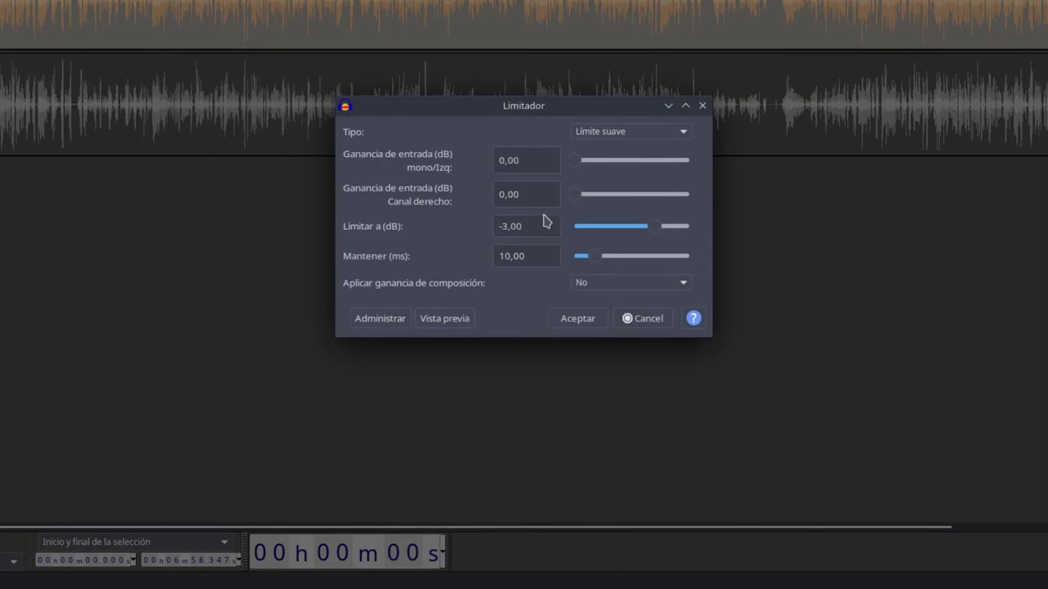
{"action": "left_click", "coordinate": [647, 319]}
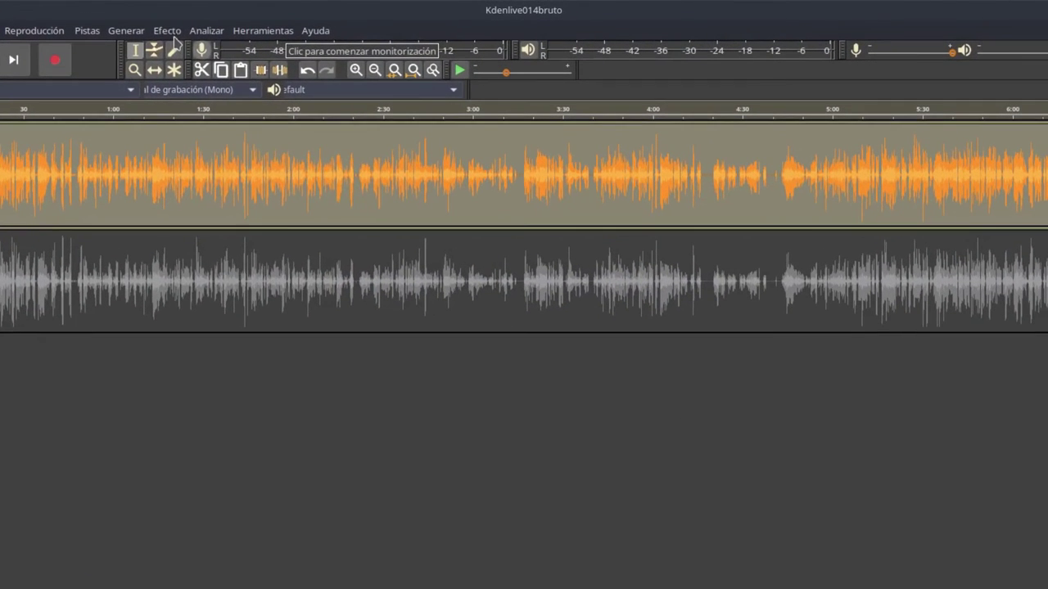
- Review the disabled effects in the plug-in manager without enabling or disabling any of them
{"action": "left_click", "coordinate": [168, 31]}
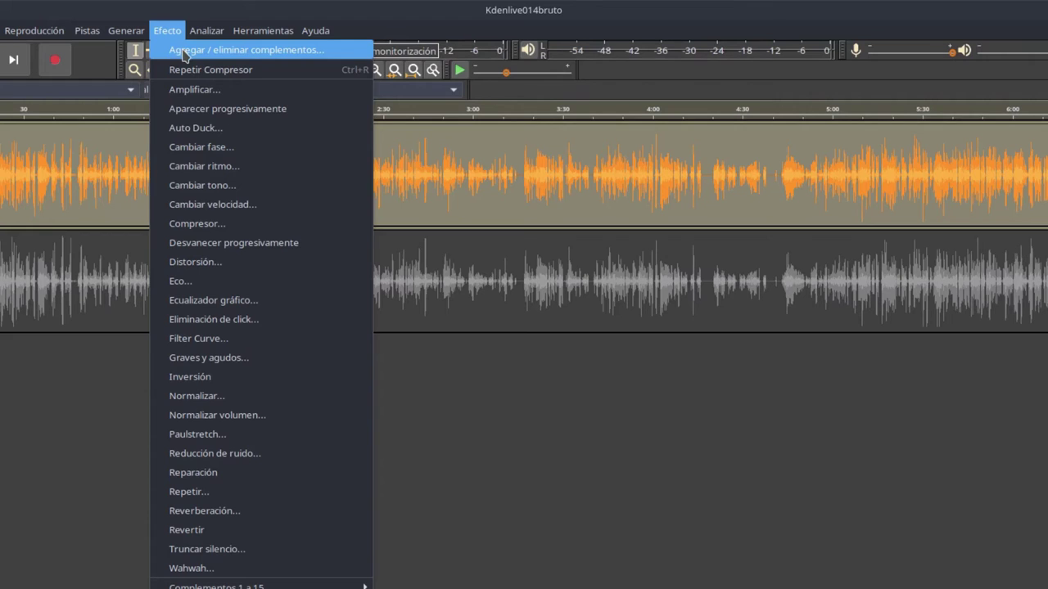
{"action": "left_click", "coordinate": [183, 51]}
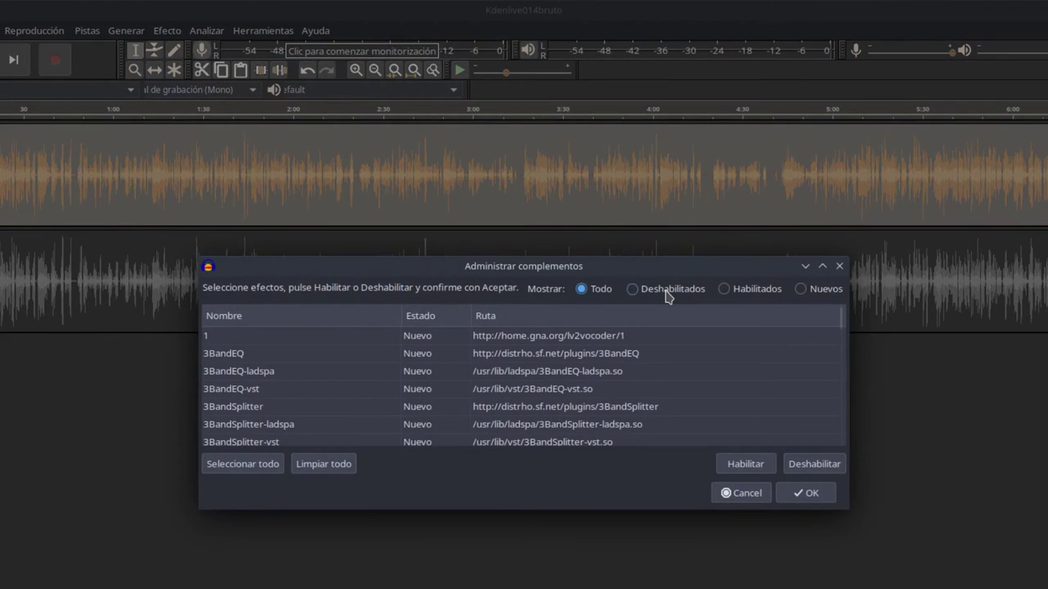
{"action": "left_click", "coordinate": [631, 288]}
{"action": "scroll", "coordinate": [307, 385], "scroll_direction": "down", "scroll_amount": 10}
{"action": "scroll", "coordinate": [311, 379], "scroll_direction": "down", "scroll_amount": 1}
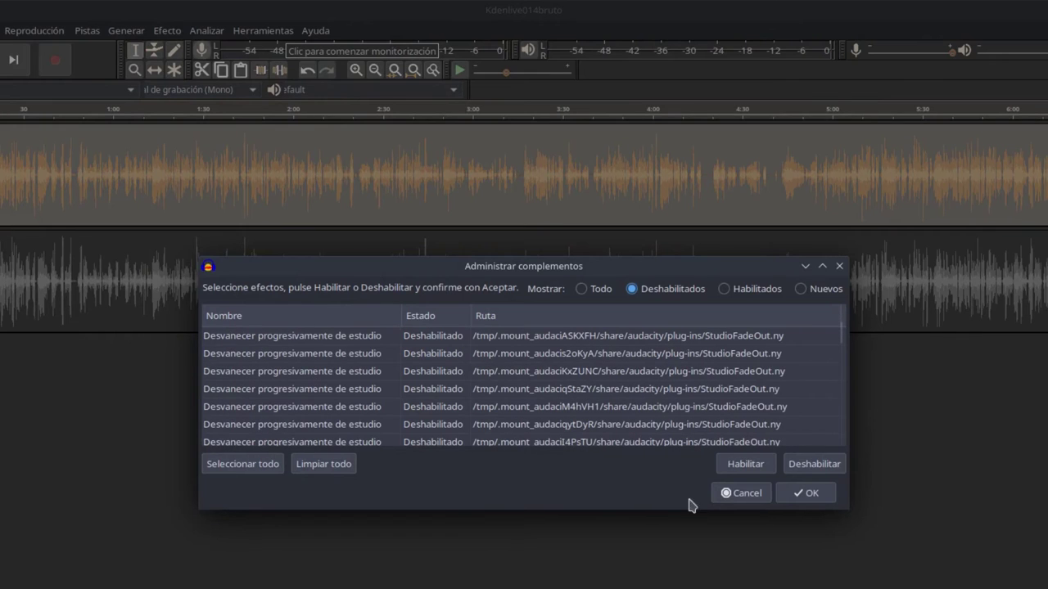
{"action": "left_click", "coordinate": [752, 496]}
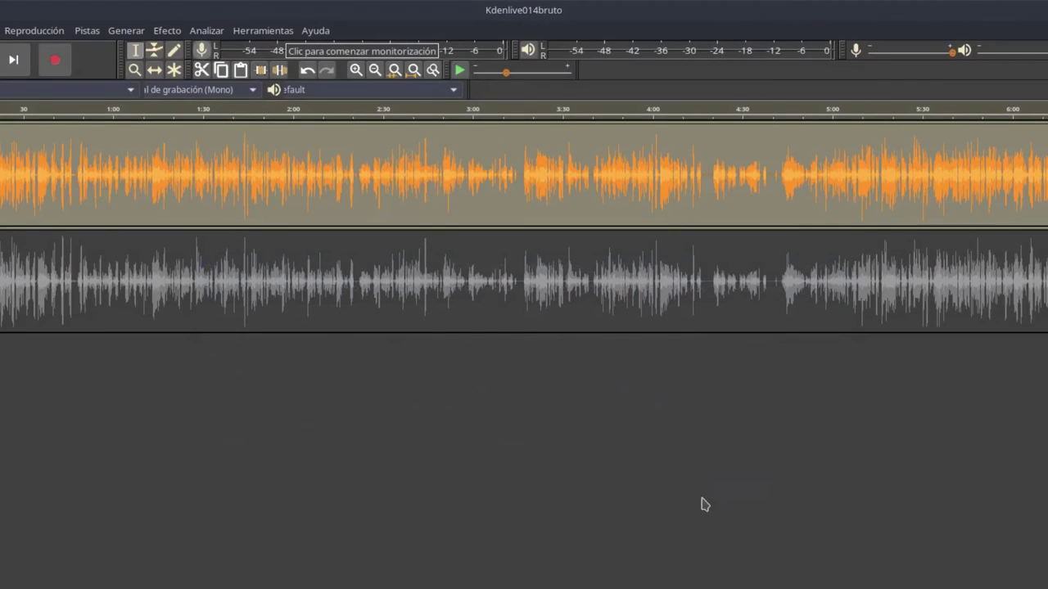
- Apply the Limiter to the upper track with soft limit, 0 dB input gain, limit -3 dB, hold 10 ms and no make-up gain
{"action": "left_click", "coordinate": [166, 32]}
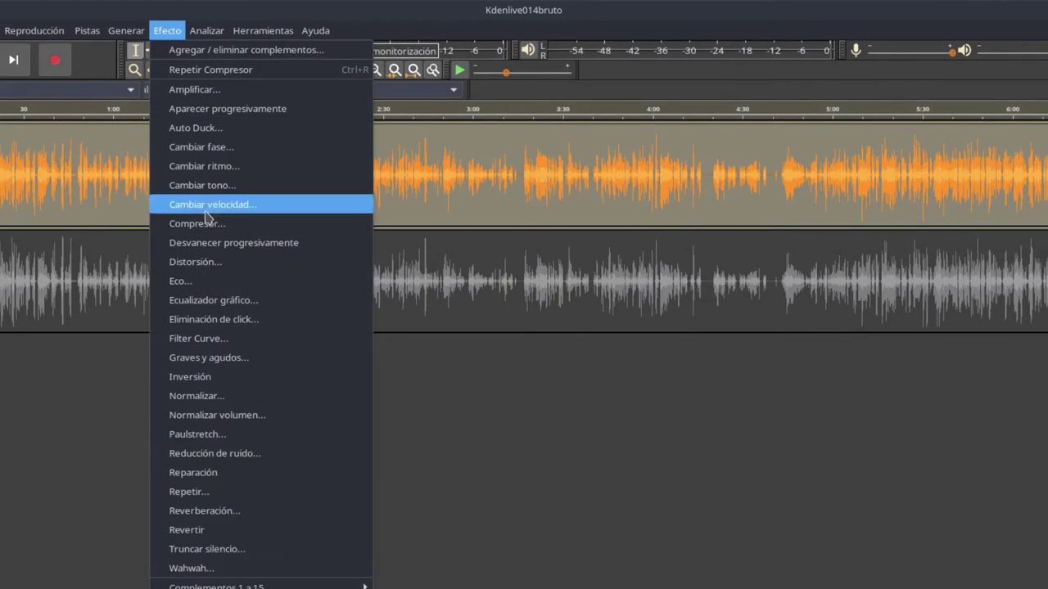
{"action": "mouse_move", "coordinate": [350, 584]}
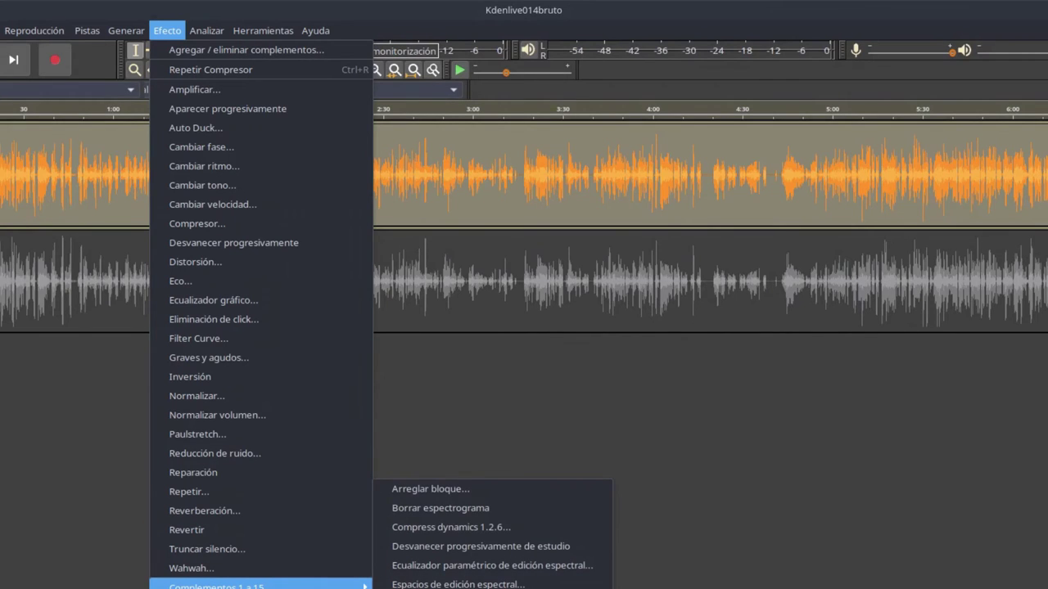
{"action": "left_click", "coordinate": [442, 585]}
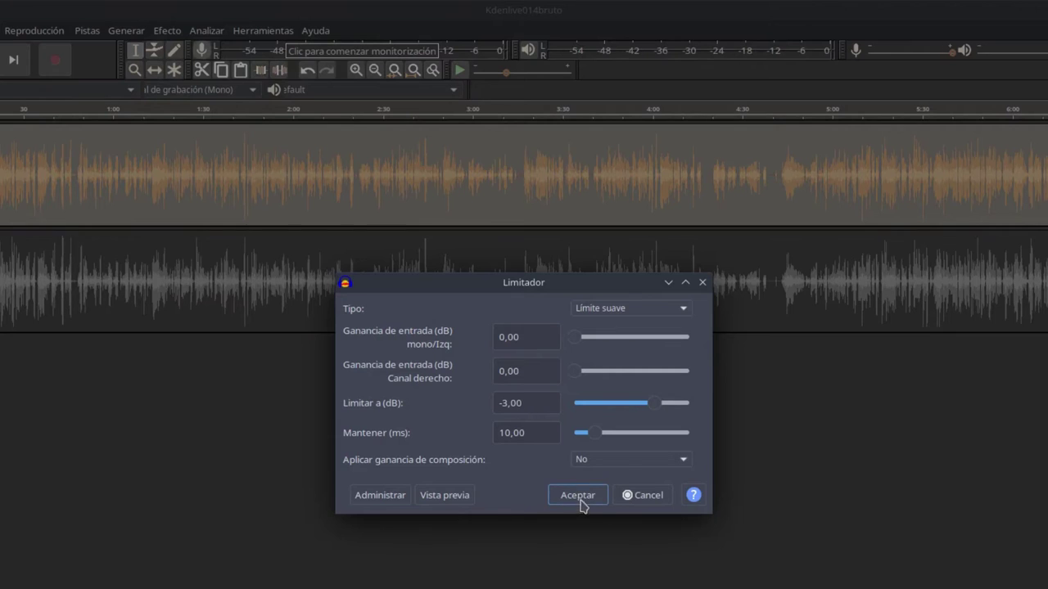
{"action": "left_click", "coordinate": [583, 499]}
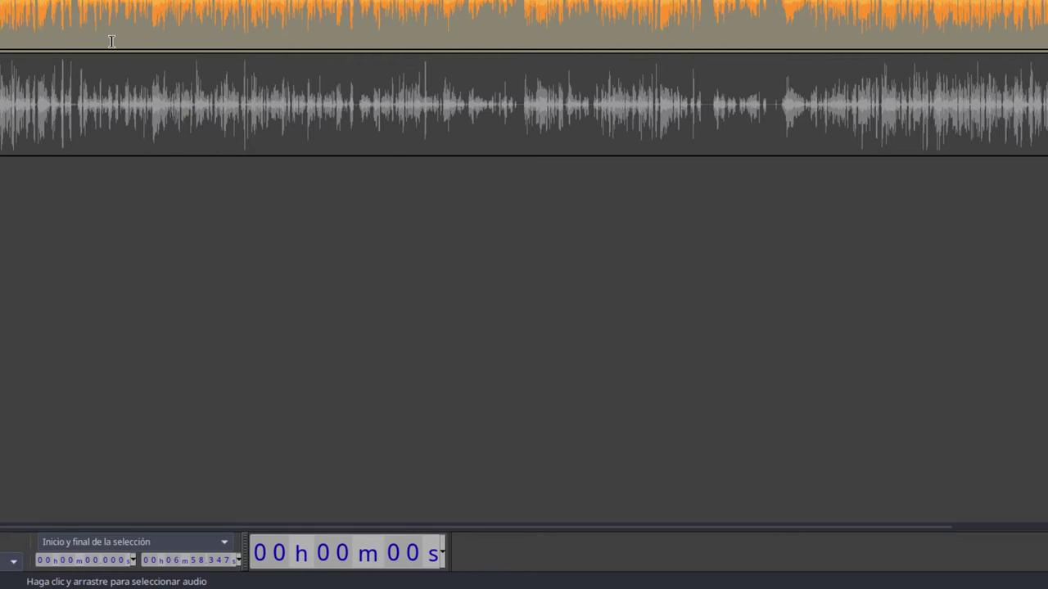
- Normalize the upper track's perceived loudness to -16 LUFS, treating mono as dual mono
{"action": "left_click", "coordinate": [243, 9]}
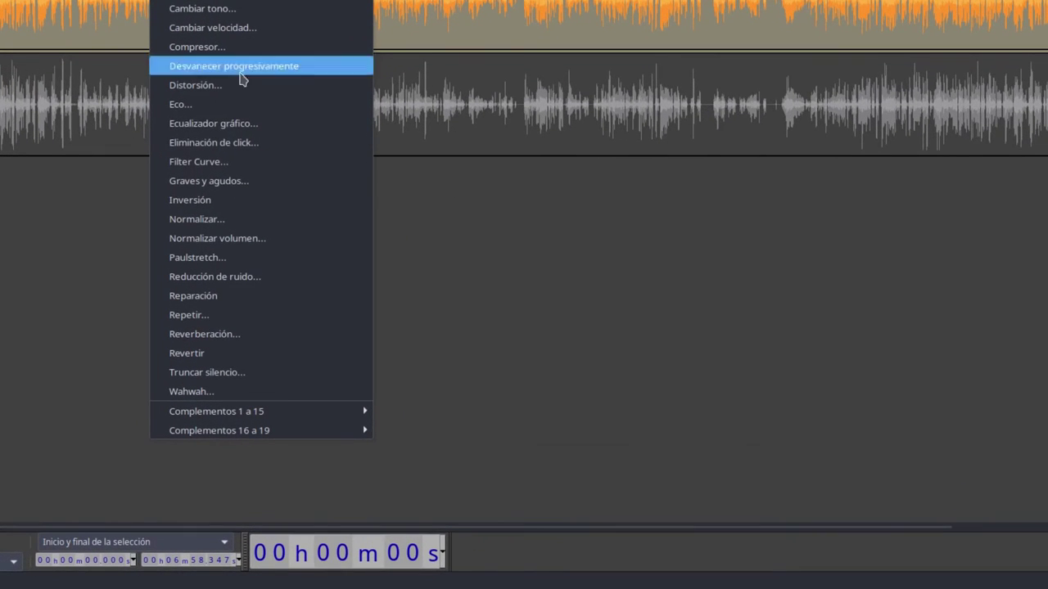
{"action": "left_click", "coordinate": [263, 238]}
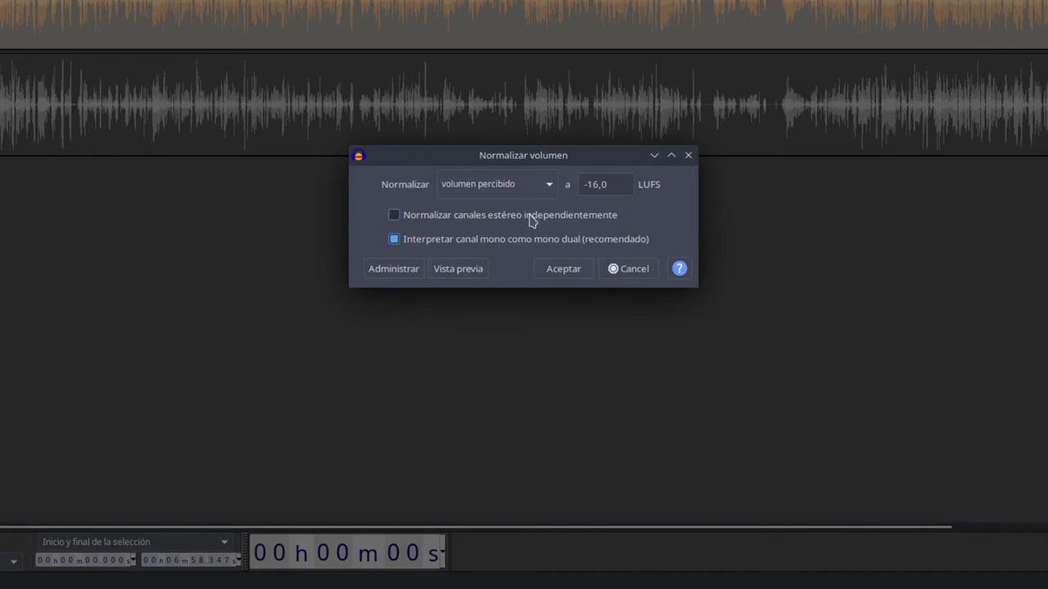
{"action": "left_click", "coordinate": [563, 270]}
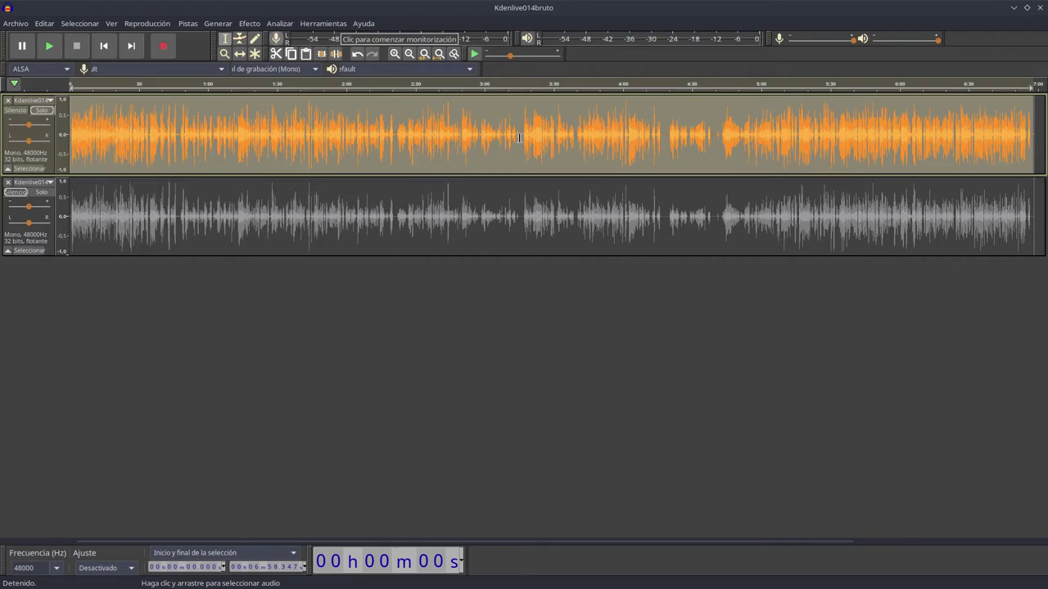
- Play the upper track briefly from the quiet gap at about 3:15 to listen for background noise
{"action": "left_click", "coordinate": [520, 138]}
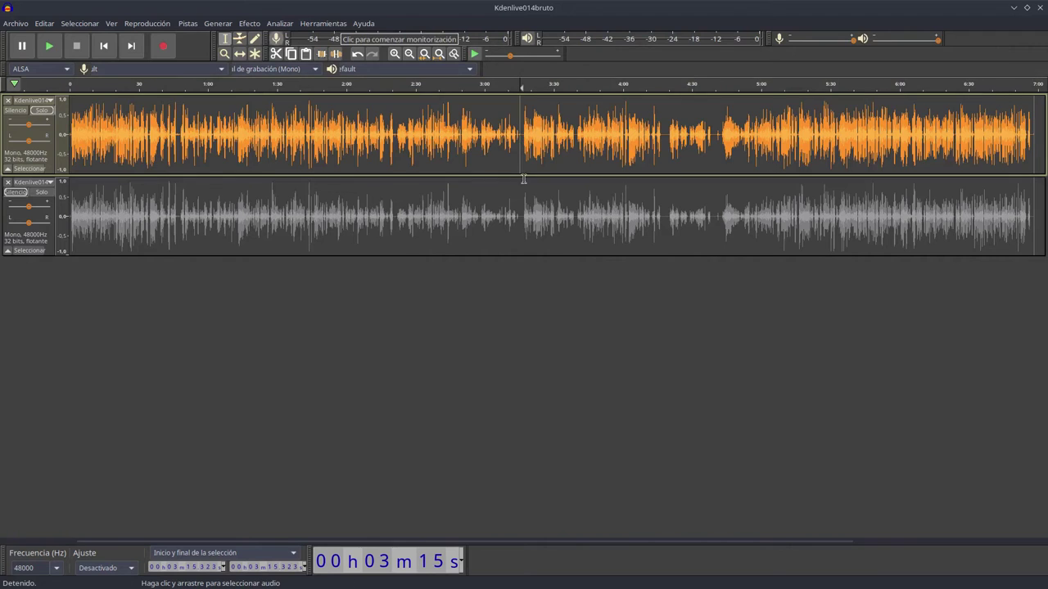
{"action": "key", "text": "space"}
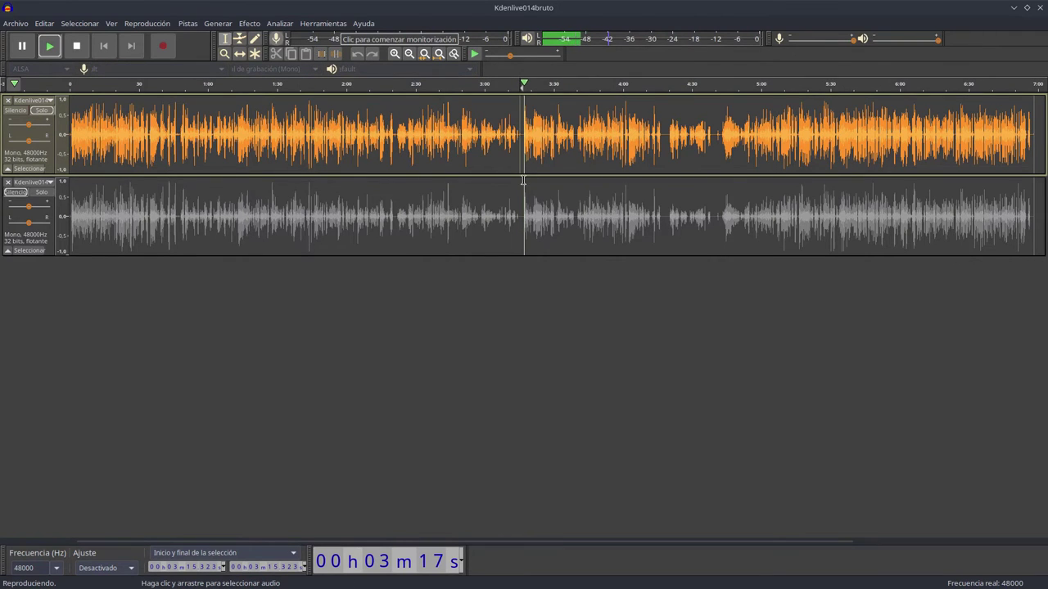
{"action": "key", "text": "space"}
- Select the silent passage from about 4:17 to 4:19 in the upper track, audition it and capture it as the noise profile
{"action": "left_click", "coordinate": [668, 135]}
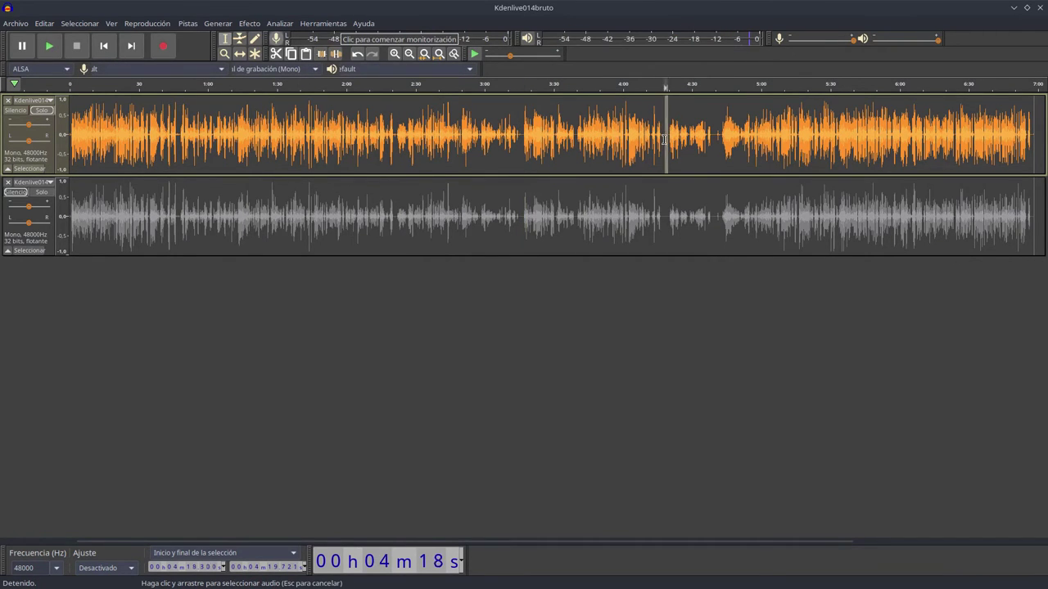
{"action": "key", "text": "space"}
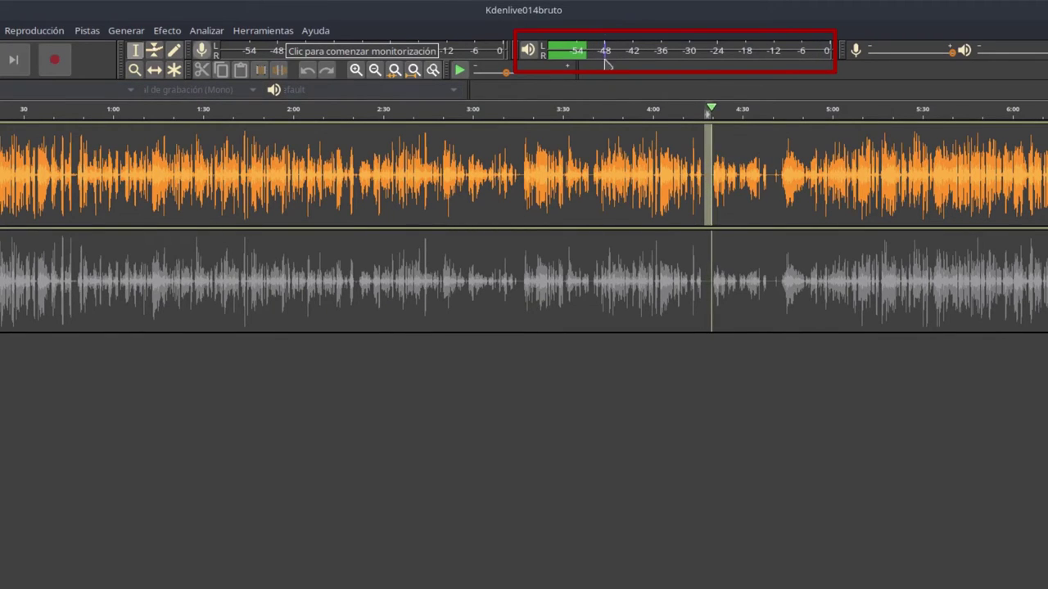
{"action": "key", "text": "space"}
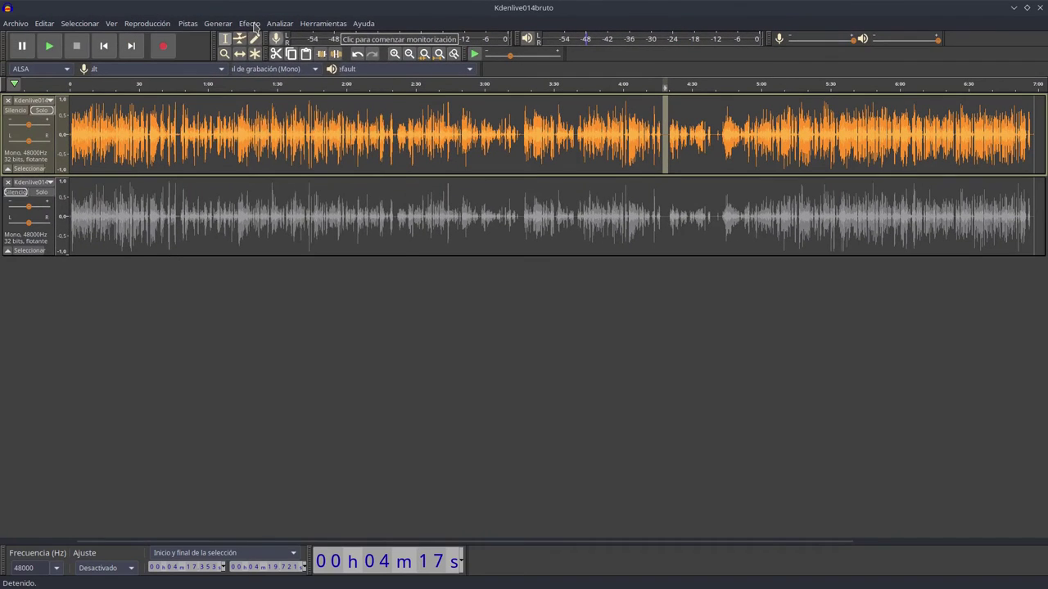
{"action": "left_click", "coordinate": [173, 33]}
{"action": "left_click", "coordinate": [315, 349]}
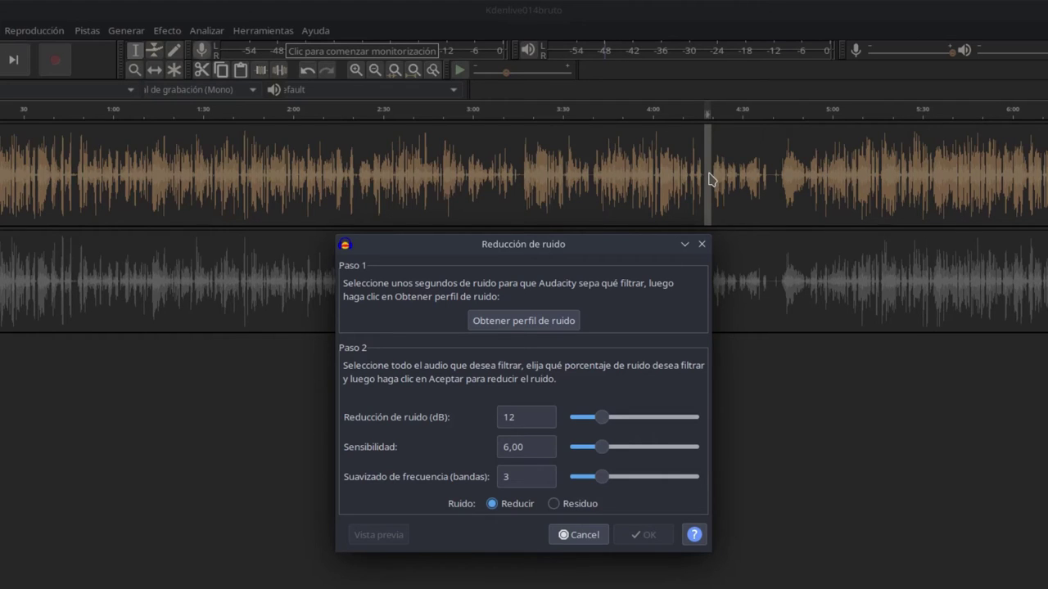
{"action": "left_click", "coordinate": [564, 320]}
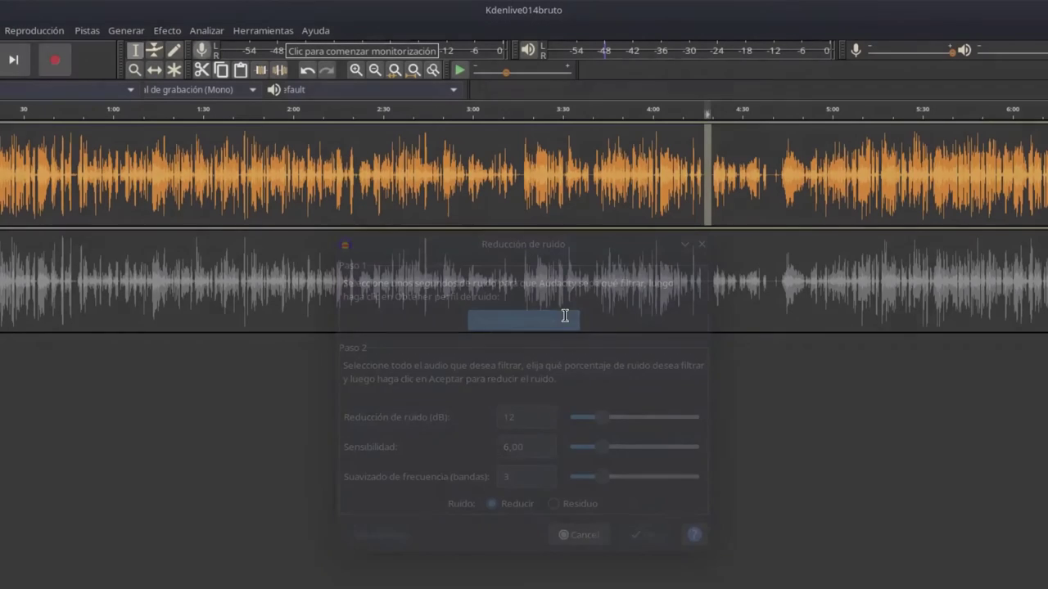
- Apply Noise Reduction to the entire upper track with 12 dB reduction, sensitivity 6 and 3 frequency smoothing bands
{"action": "double_click", "coordinate": [491, 164]}
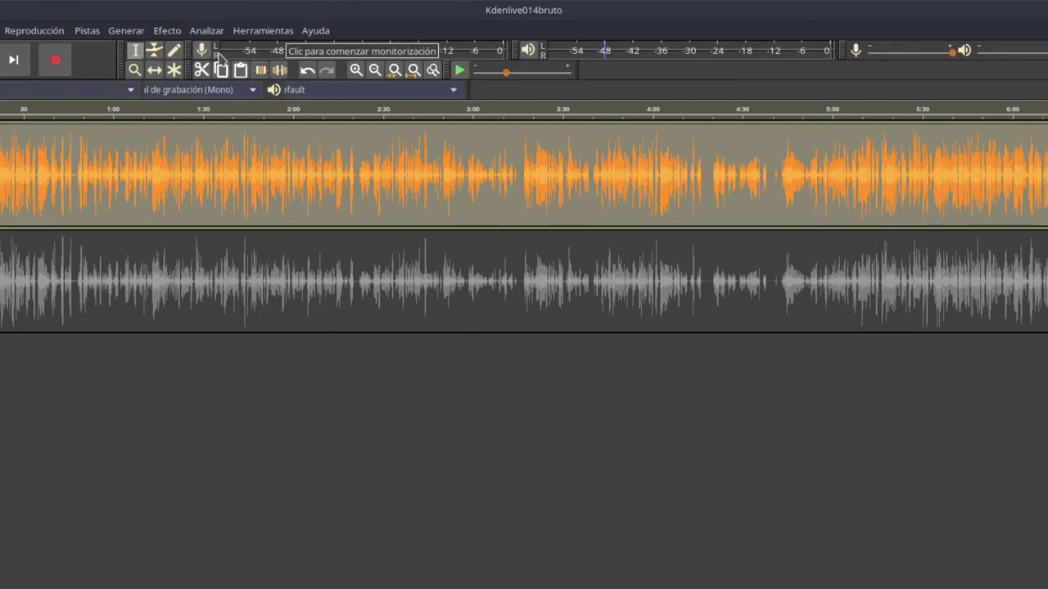
{"action": "left_click", "coordinate": [166, 30]}
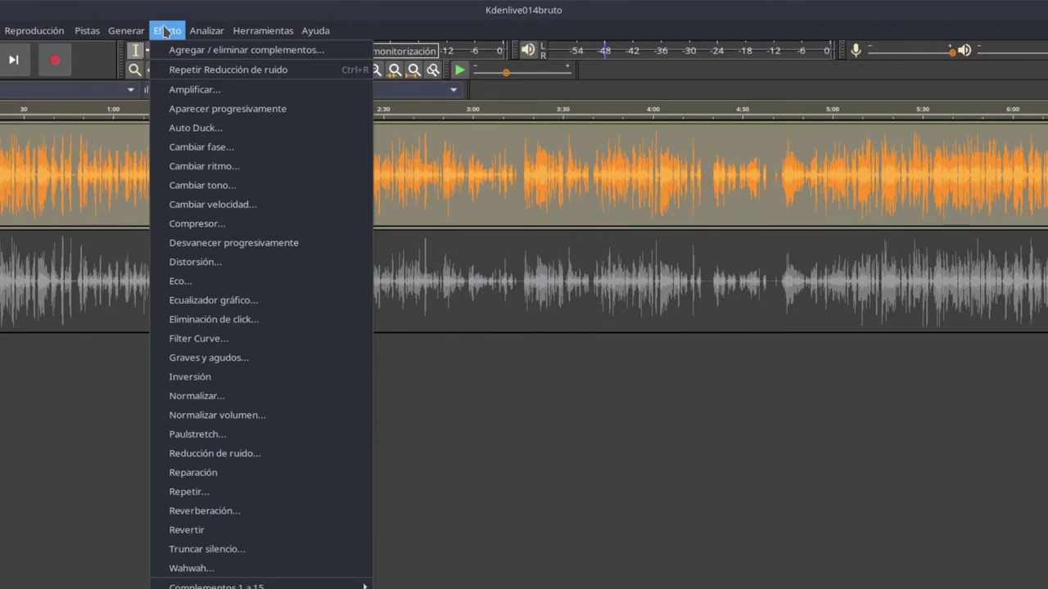
{"action": "left_click", "coordinate": [293, 455]}
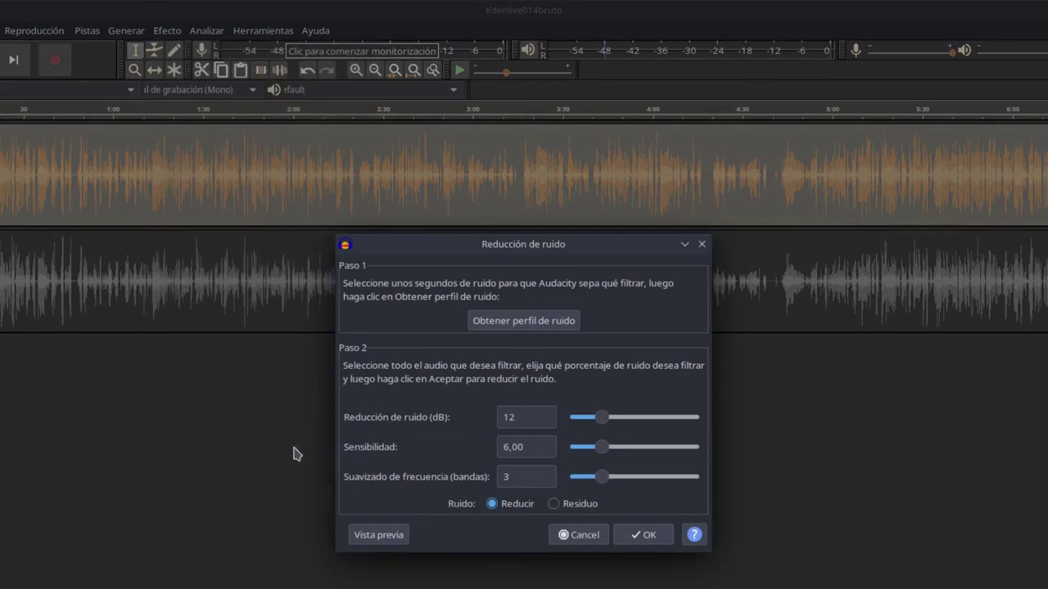
{"action": "left_click", "coordinate": [647, 536]}
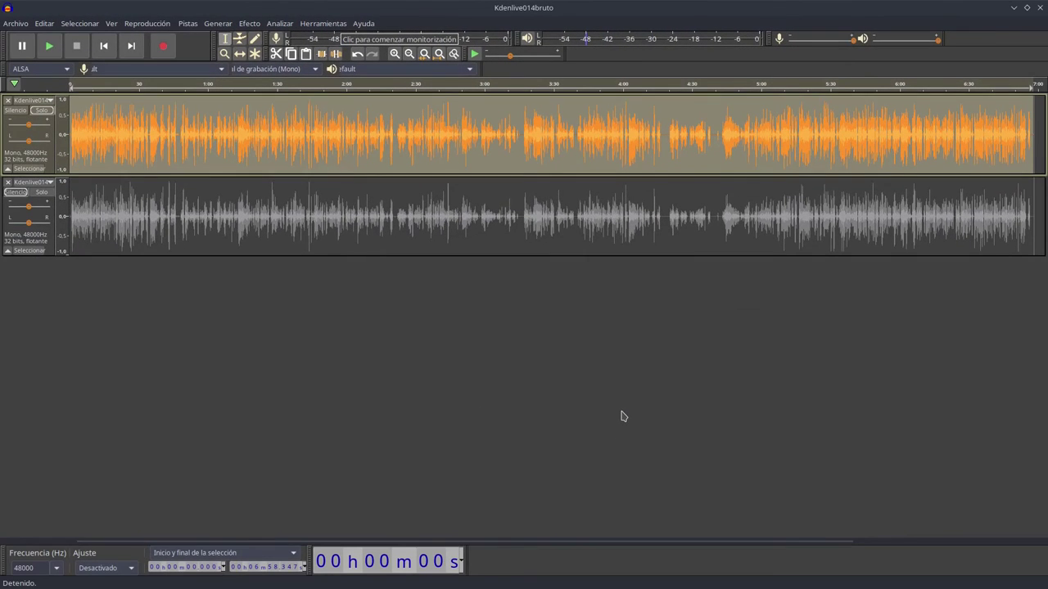
- Play from about 3 seconds and alternate the solo between both tracks to compare the processed and unprocessed audio, ending with the upper track soloed
{"action": "left_click", "coordinate": [78, 131]}
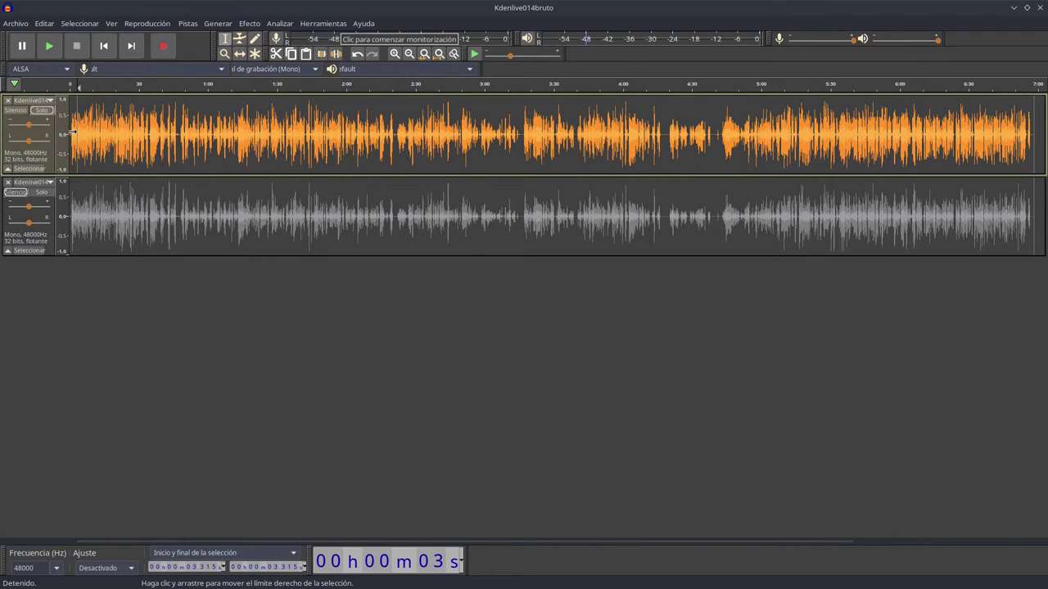
{"action": "key", "text": "space"}
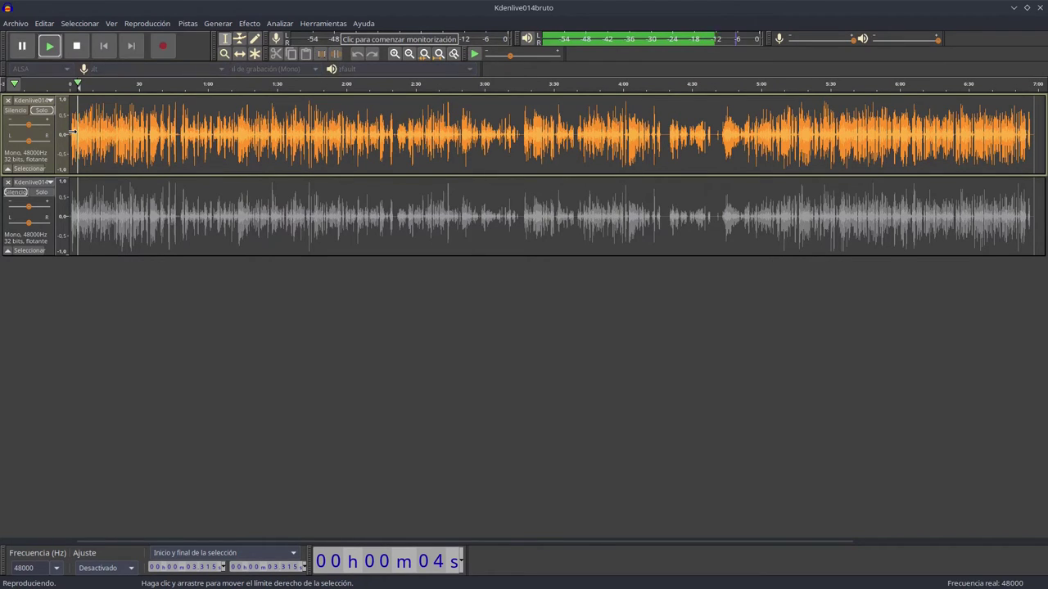
{"action": "left_click", "coordinate": [47, 194]}
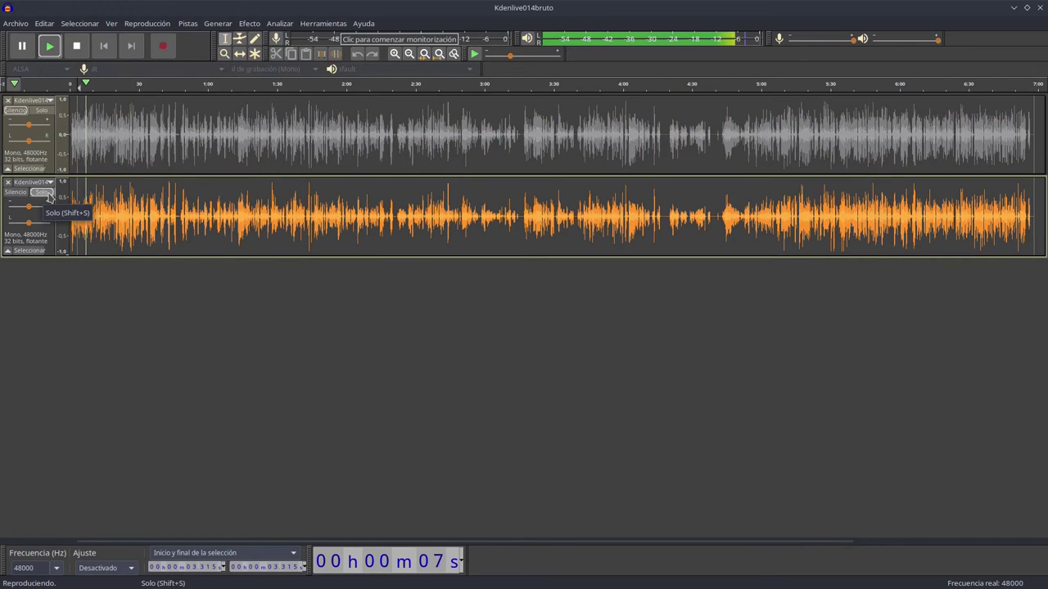
{"action": "left_click", "coordinate": [42, 110]}
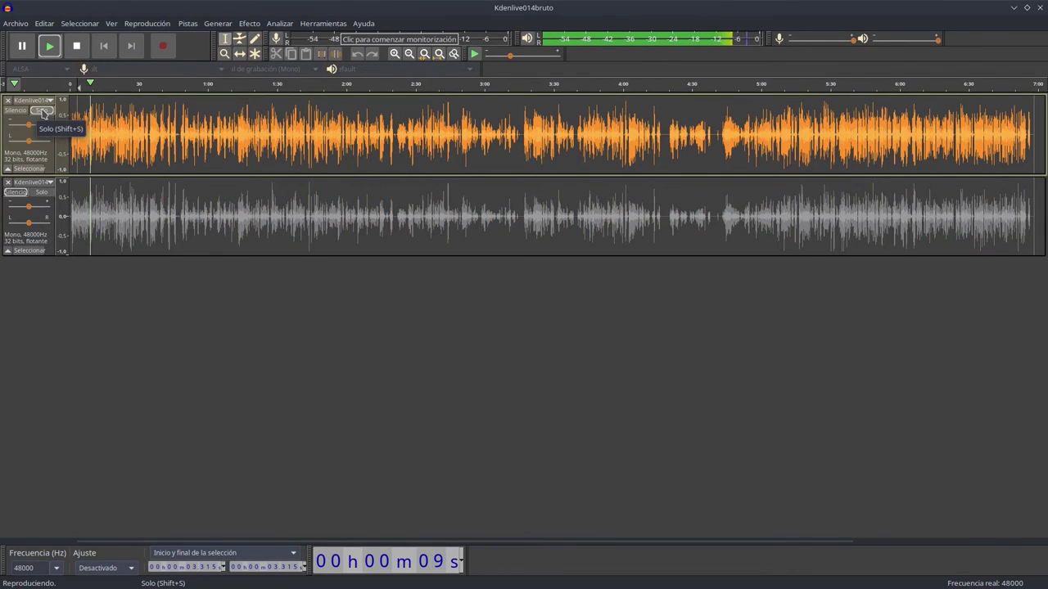
{"action": "left_click", "coordinate": [43, 194]}
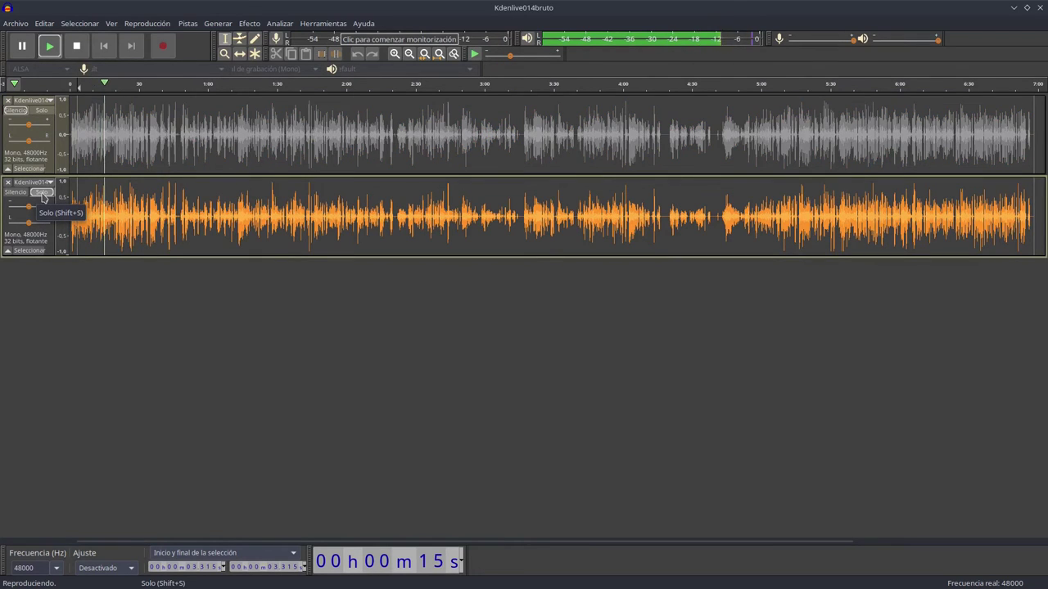
{"action": "left_click", "coordinate": [41, 112]}
{"action": "key", "text": "space"}
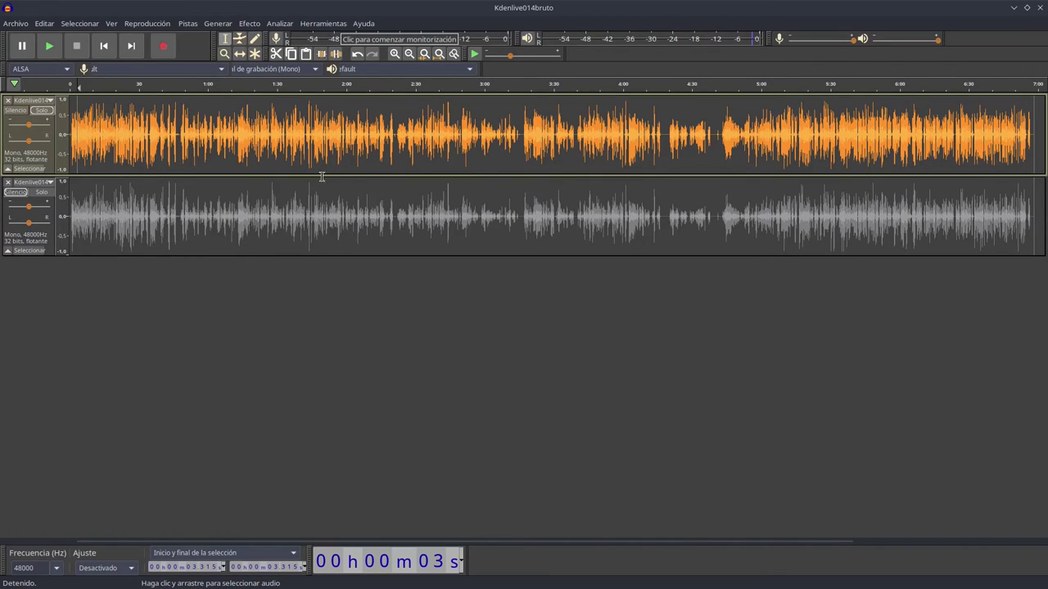
- Delete the lower, unprocessed duplicate track
{"action": "left_click", "coordinate": [7, 181]}
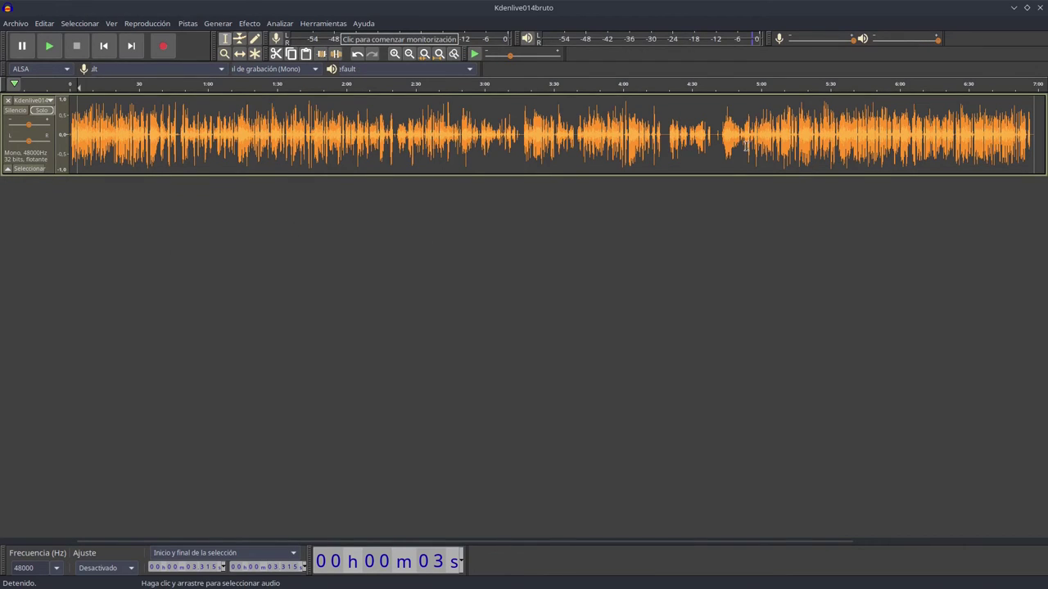
- Review the FLAC format options for exporting the audio, and leave without saving a file
{"action": "left_click", "coordinate": [22, 25]}
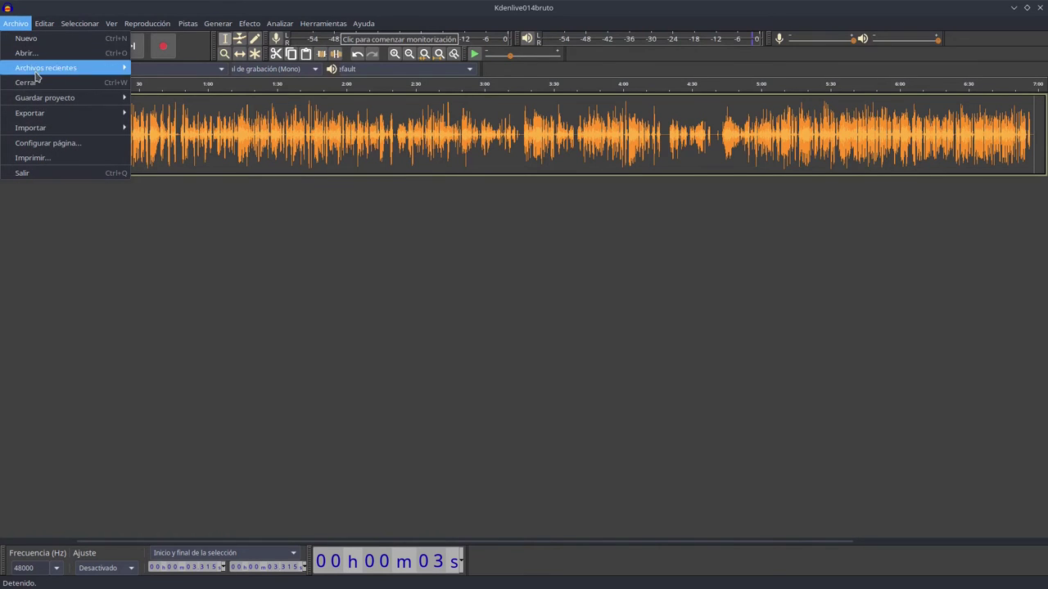
{"action": "mouse_move", "coordinate": [37, 116]}
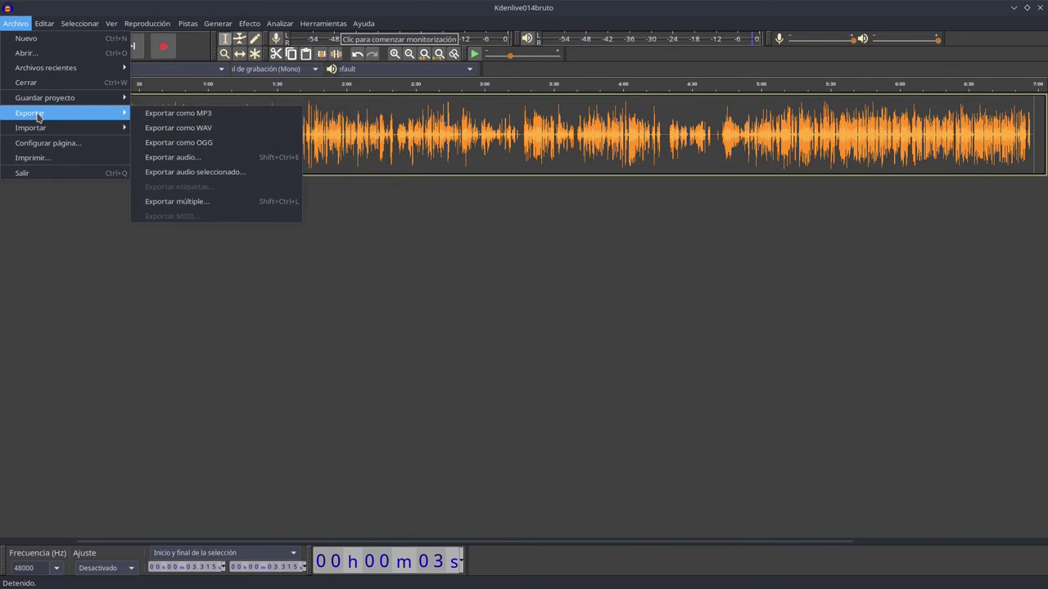
{"action": "left_click", "coordinate": [144, 157]}
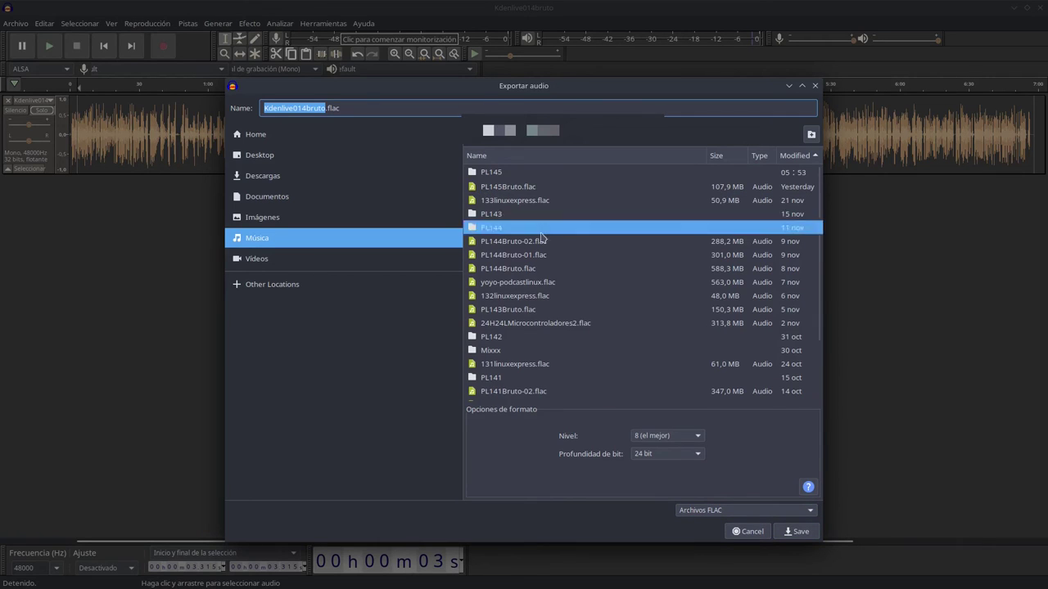
{"action": "left_click", "coordinate": [748, 532]}
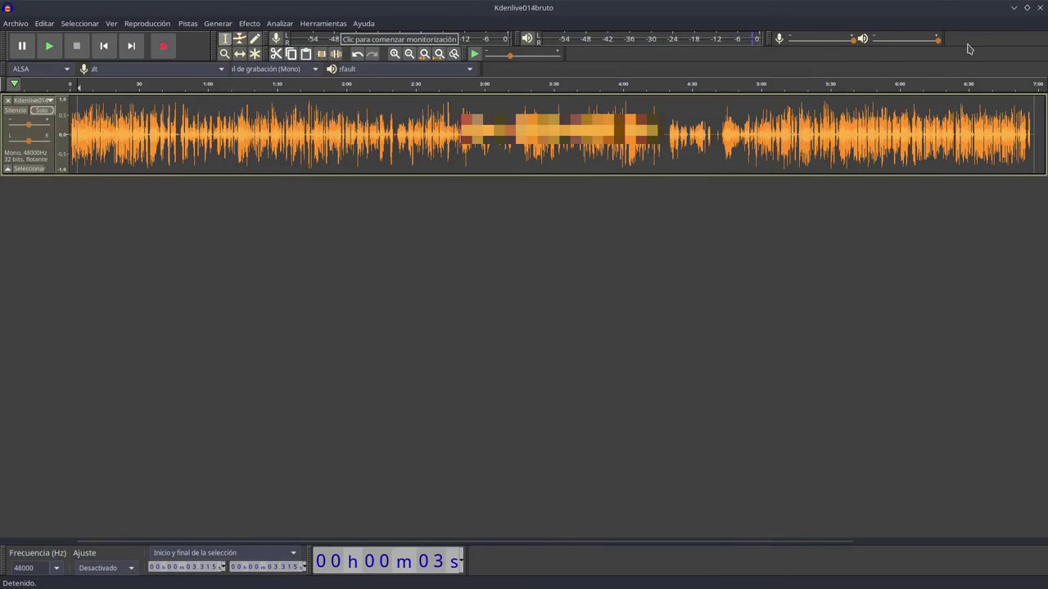
- Close the audio project without saving its changes
{"action": "left_click", "coordinate": [1038, 10]}
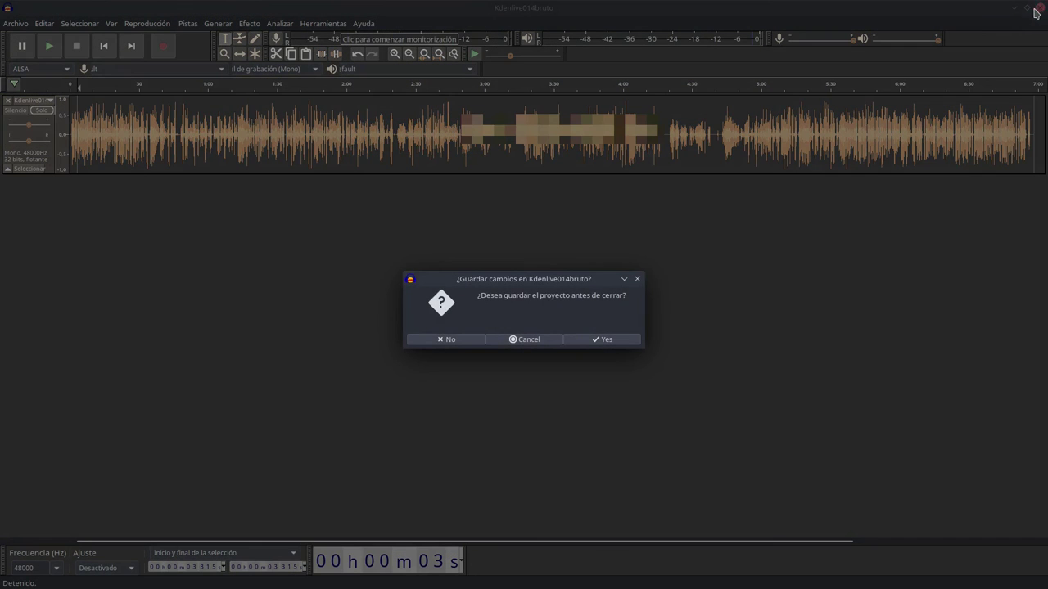
{"action": "left_click", "coordinate": [446, 339]}
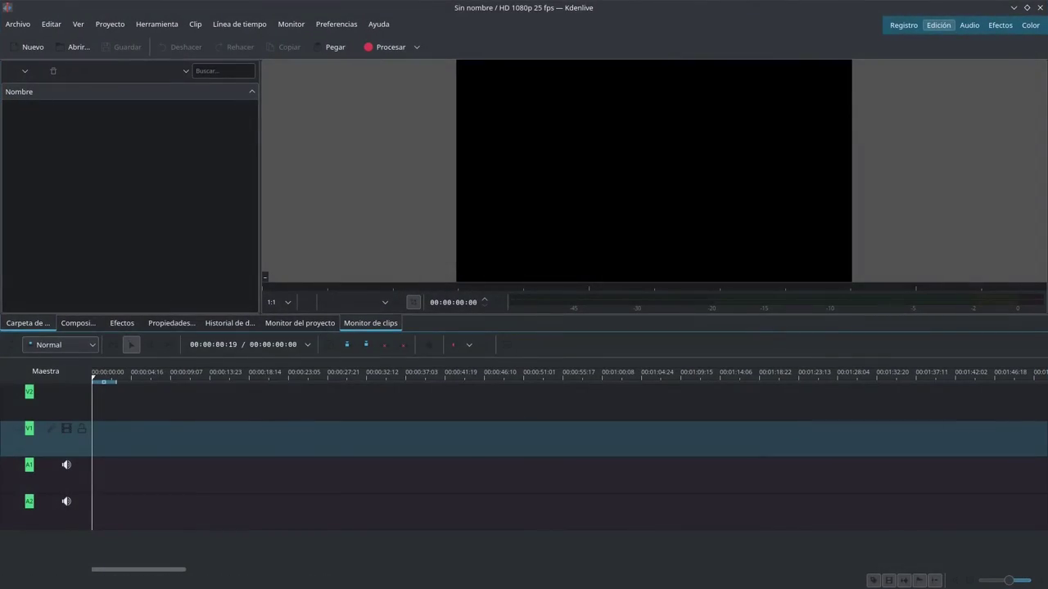
- Import kdenlive14bruto.flac and Kdenlive014bruto.mp4 from the kdenlive0 folder into the project bin, and close the file manager
{"action": "key", "text": "alt+Tab"}
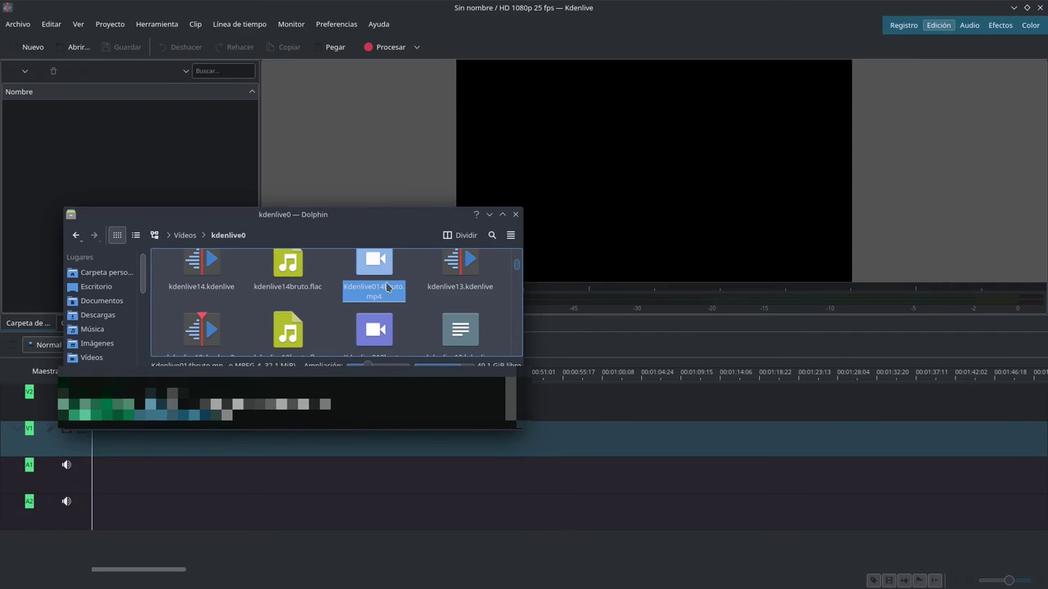
{"action": "left_click", "coordinate": [299, 280], "text": "ctrl"}
{"action": "left_click_drag", "start_coordinate": [374, 264], "coordinate": [136, 145]}
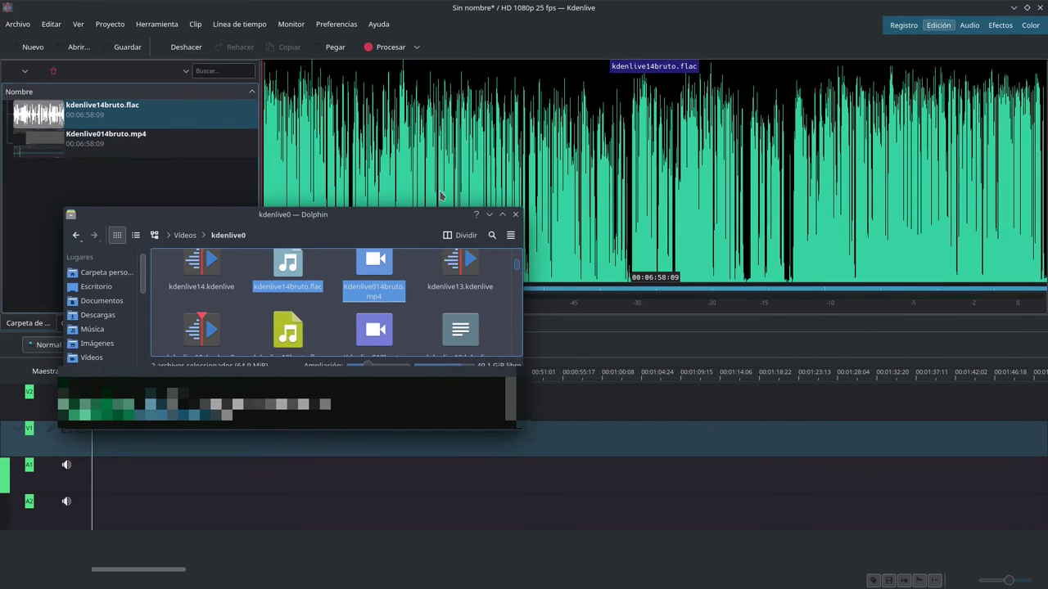
{"action": "left_click", "coordinate": [514, 215]}
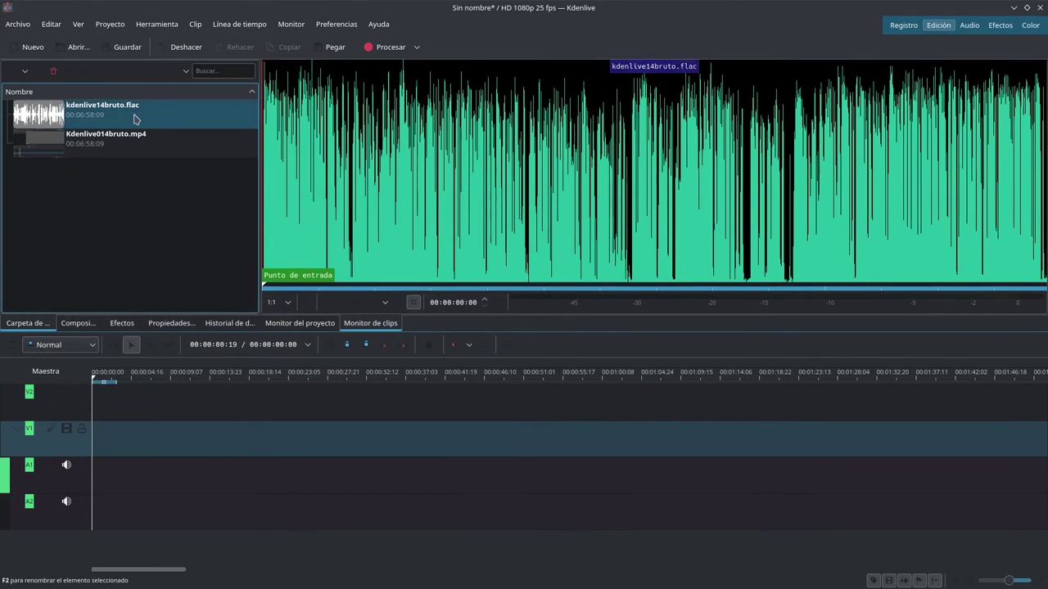
- Place only the video of Kdenlive014bruto.mp4 on V1 and kdenlive14bruto.flac on A1, both starting at 00:00:00:00
{"action": "left_click", "coordinate": [171, 145]}
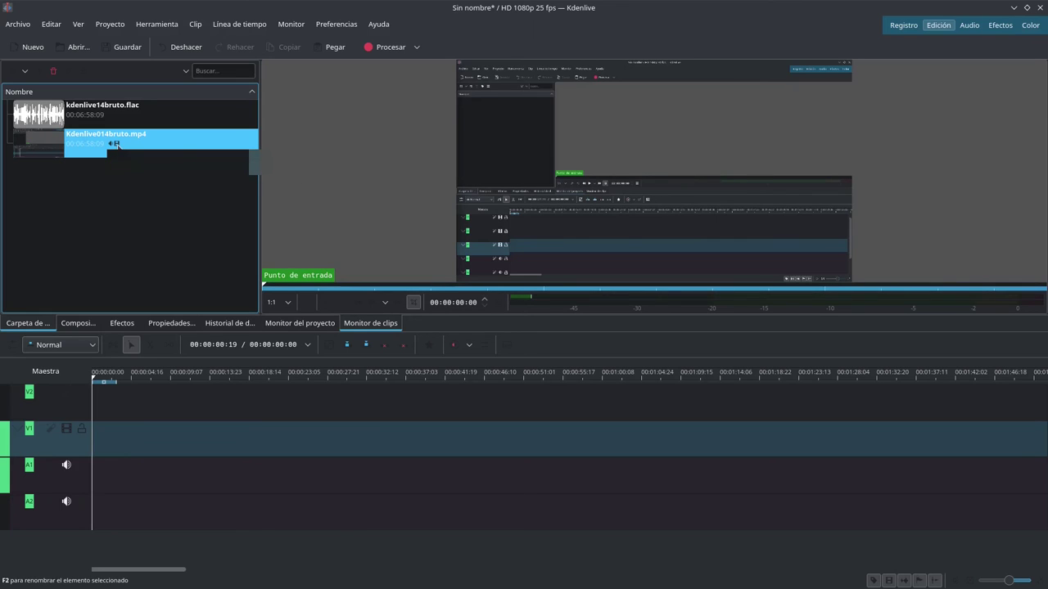
{"action": "left_click_drag", "start_coordinate": [116, 144], "coordinate": [92, 439]}
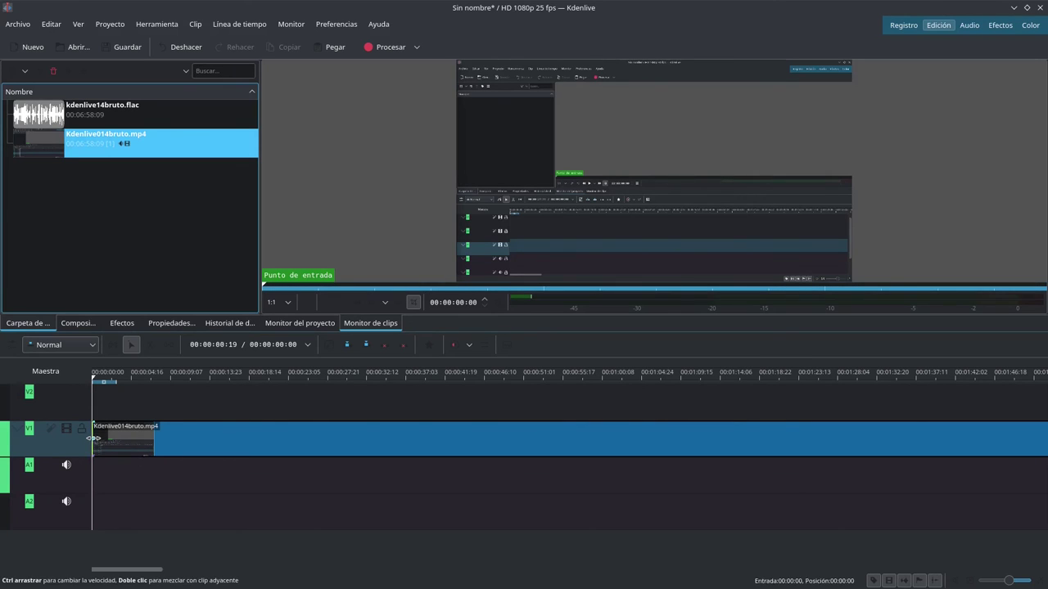
{"action": "left_click_drag", "start_coordinate": [46, 115], "coordinate": [180, 470]}
{"action": "left_click_drag", "start_coordinate": [245, 473], "coordinate": [196, 470]}
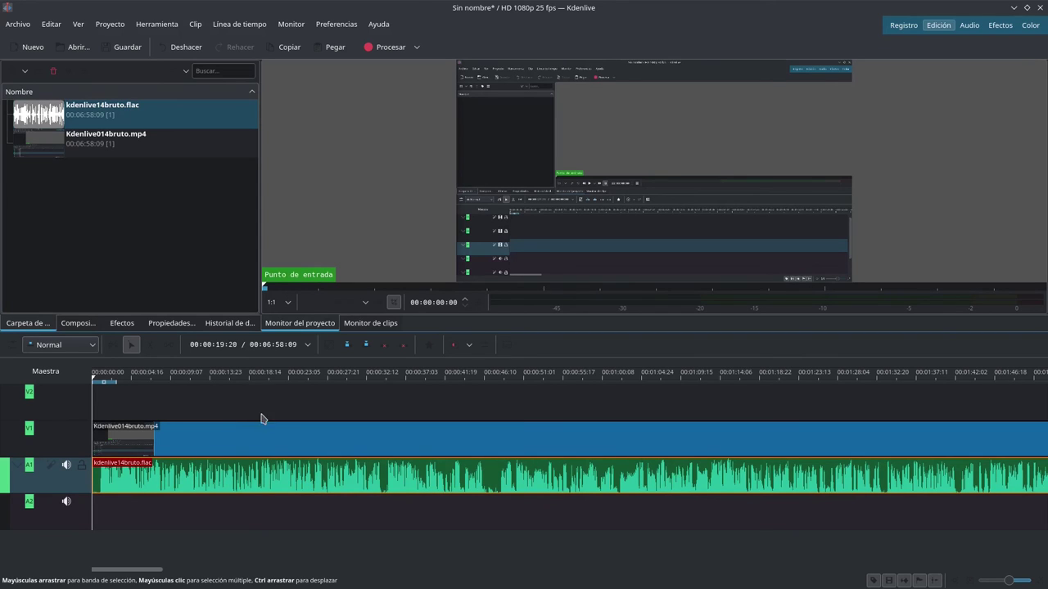
- Group the Kdenlive014bruto.mp4 video clip on V1 with the kdenlive14bruto.flac audio clip on A1
{"action": "scroll", "coordinate": [275, 409], "scroll_direction": "down", "scroll_amount": 3}
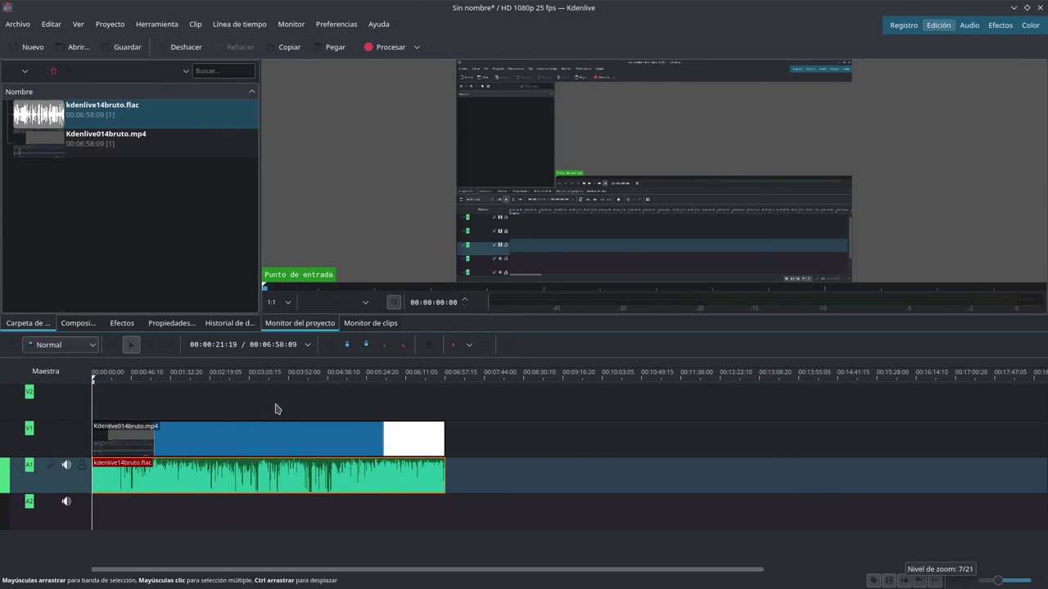
{"action": "scroll", "coordinate": [275, 410], "scroll_direction": "up", "scroll_amount": 1}
{"action": "left_click", "coordinate": [236, 443]}
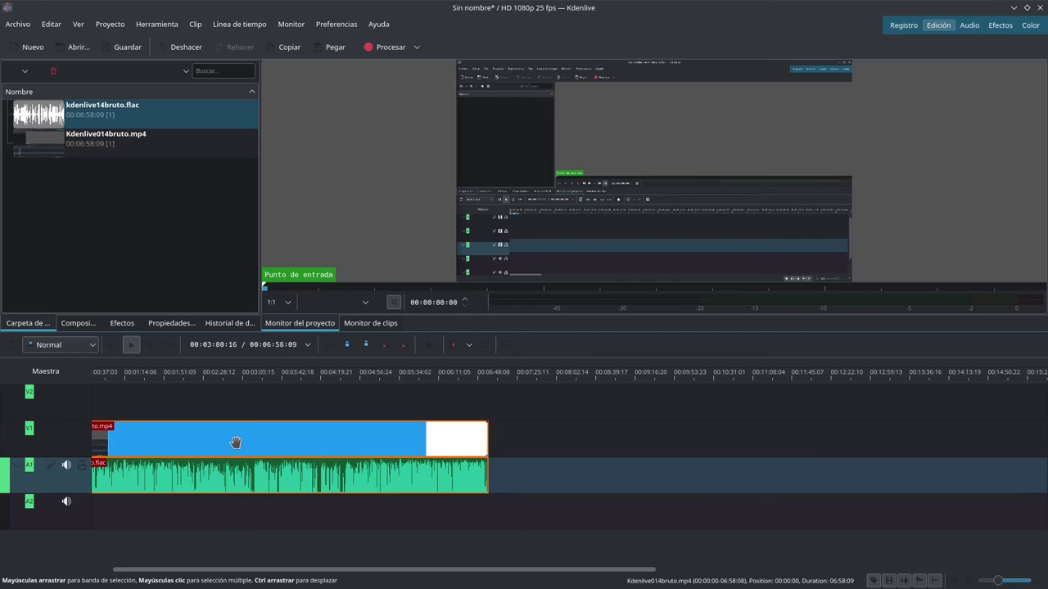
{"action": "right_click", "coordinate": [237, 446]}
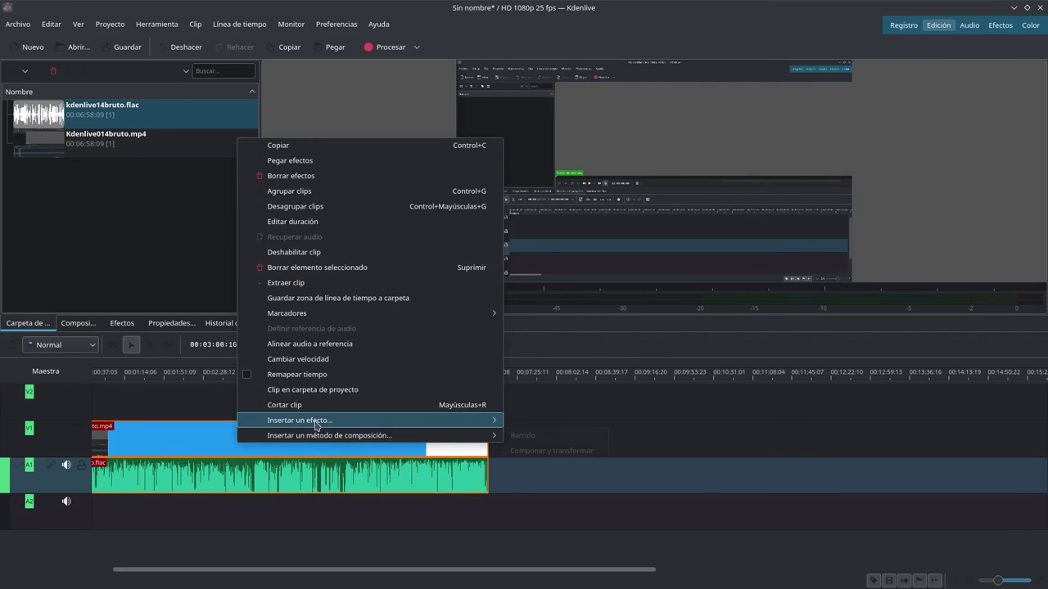
{"action": "left_click", "coordinate": [296, 191]}
- Move the grouped clips to start at about 00:01:19 on the timeline, and place the playhead at about 00:04:03
{"action": "left_click", "coordinate": [343, 442]}
{"action": "left_click_drag", "start_coordinate": [342, 442], "coordinate": [421, 434]}
{"action": "left_click", "coordinate": [303, 376]}
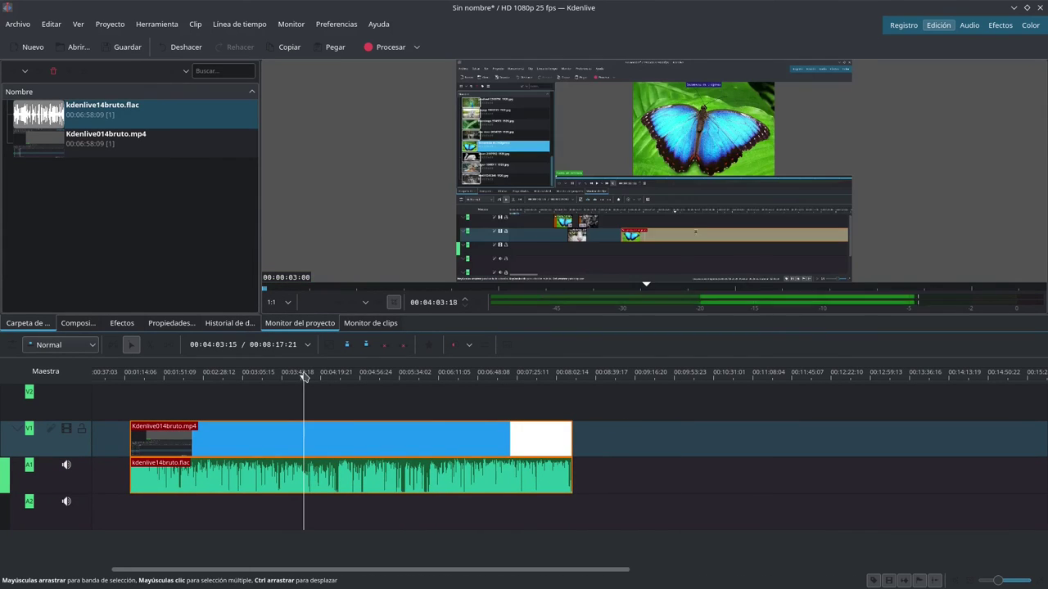